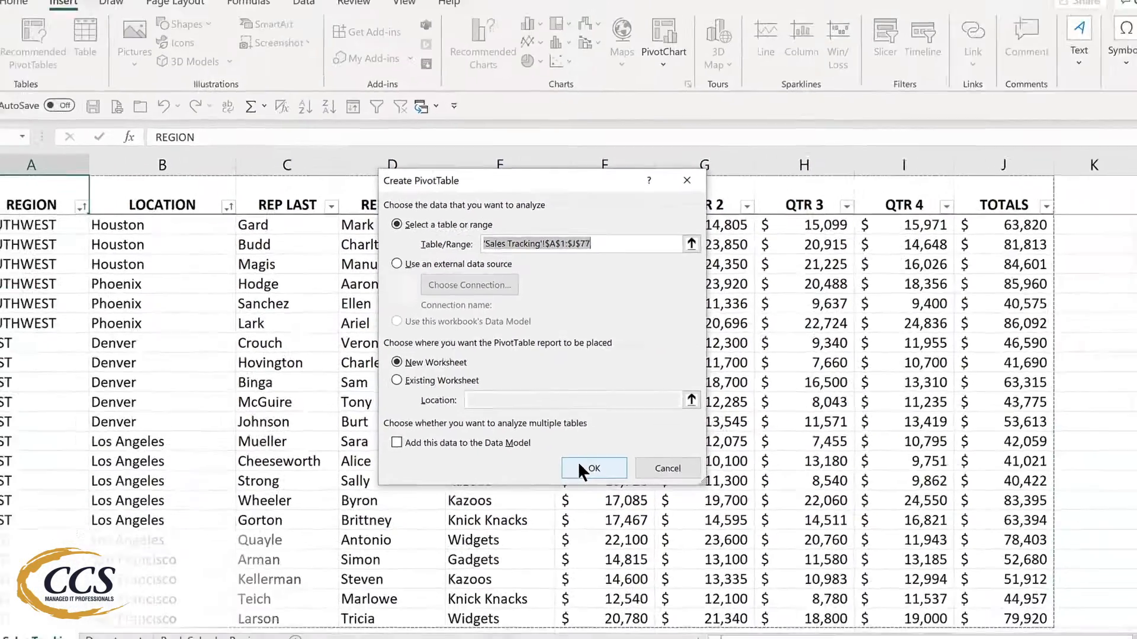
# Create a pivot table on a new worksheet from 'Sales Tracking'!$A$1:$J$77, with REGION as rows and TOTALS summed as values.
pyautogui.click(640, 533)
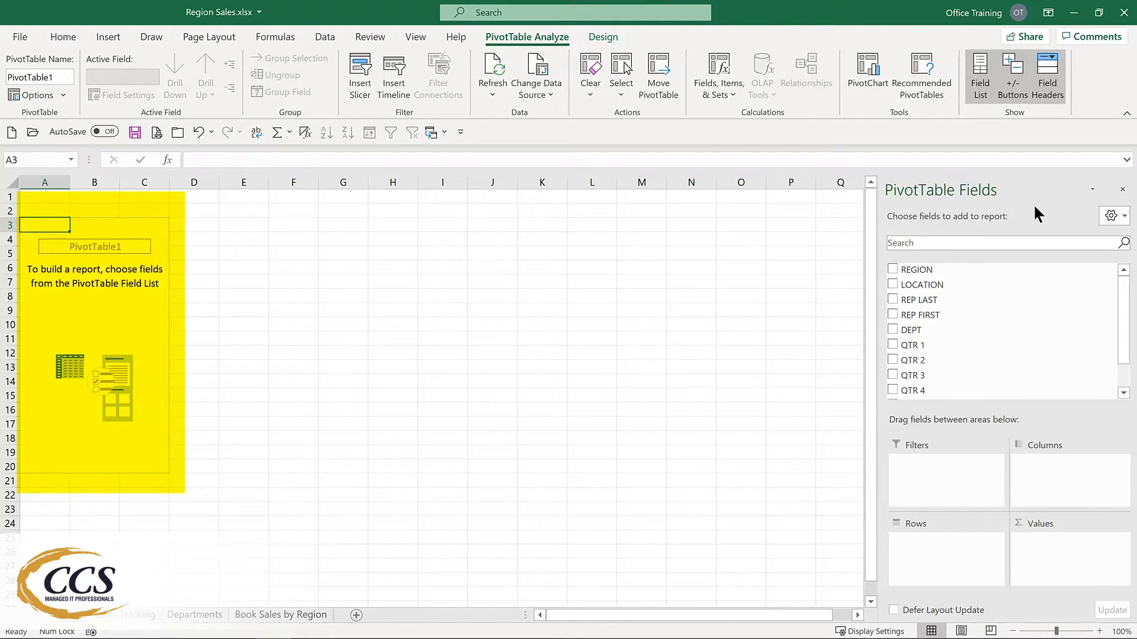
pyautogui.click(892, 270)
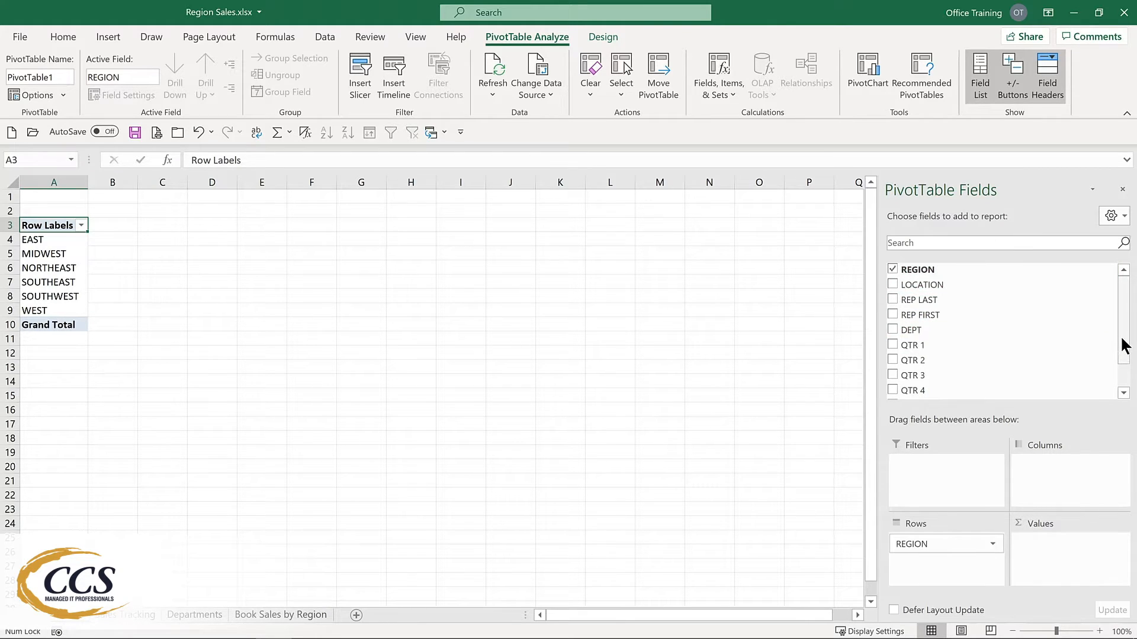
pyautogui.moveTo(1124, 345); pyautogui.dragTo(1124, 381)
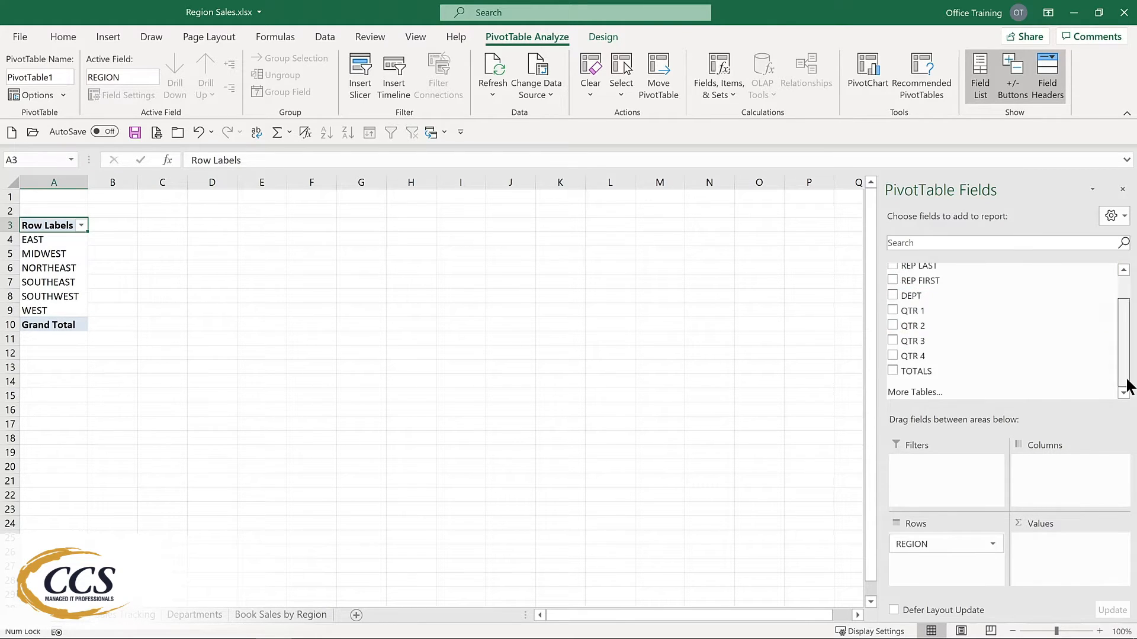
pyautogui.click(892, 371)
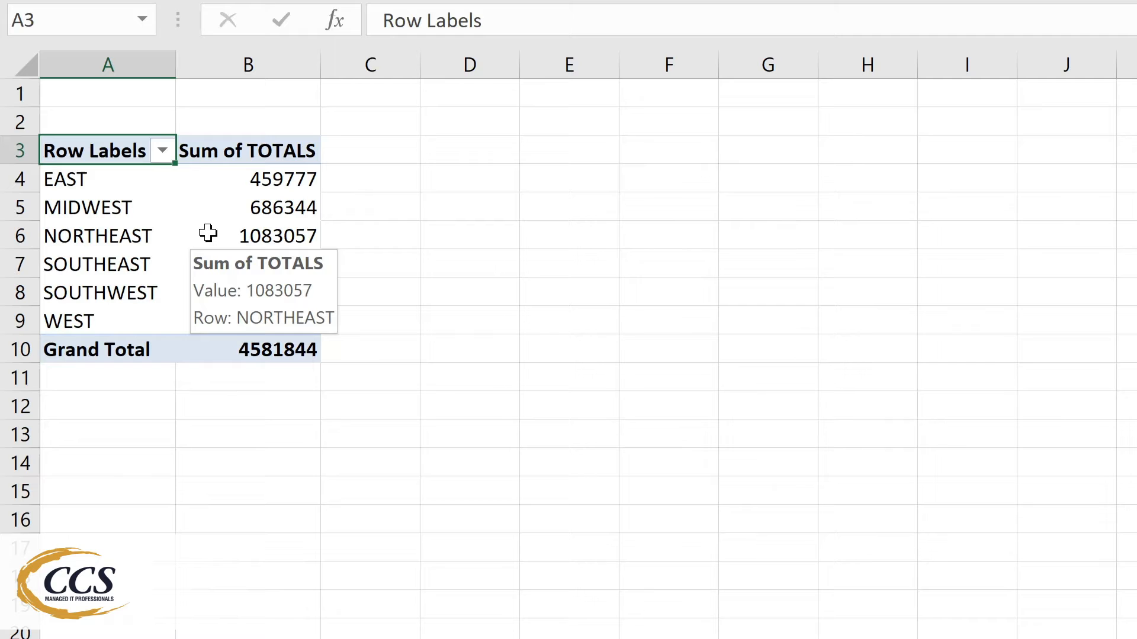
# Format the Sum of TOTALS values as Currency with the $ symbol and 0 decimal places.
pyautogui.rightClick(208, 233)
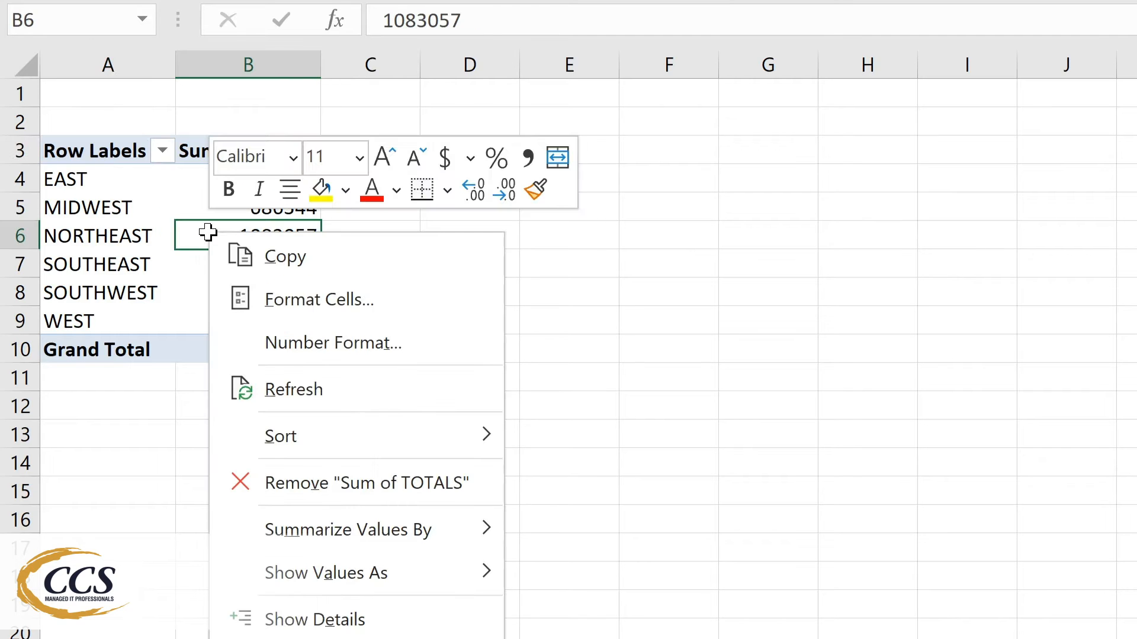
pyautogui.click(283, 344)
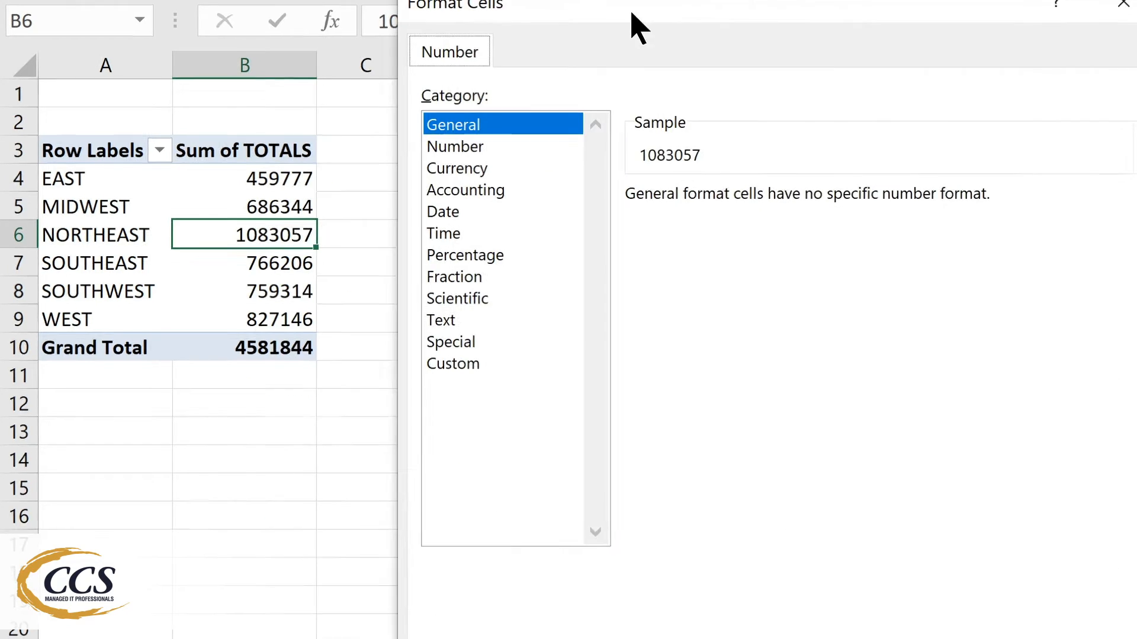
pyautogui.click(312, 158)
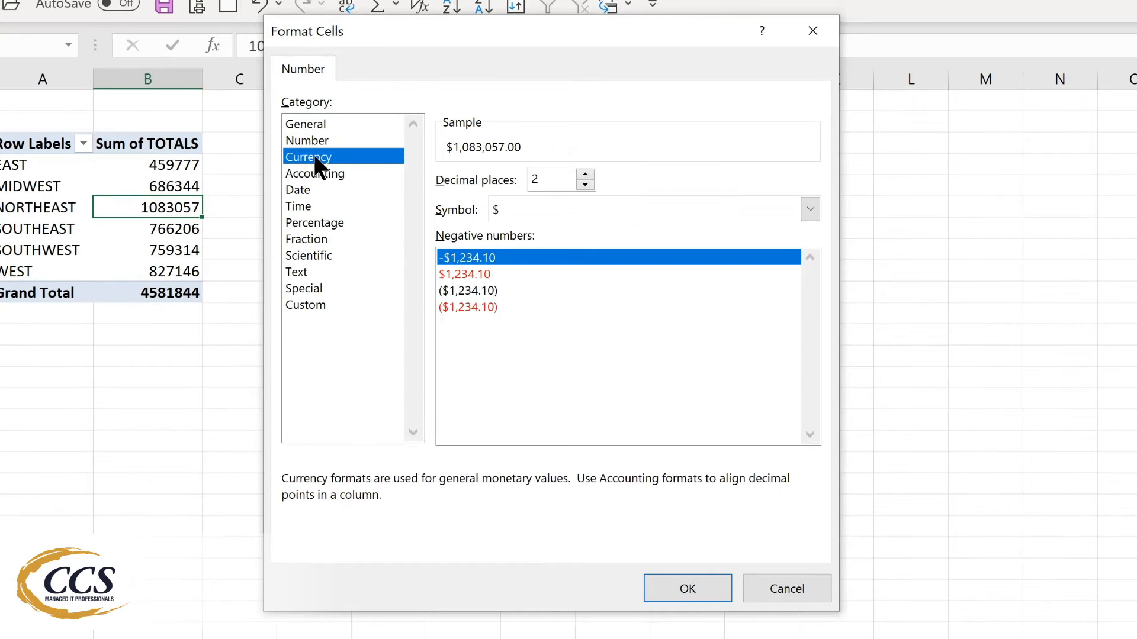
pyautogui.click(585, 186)
pyautogui.click(585, 185)
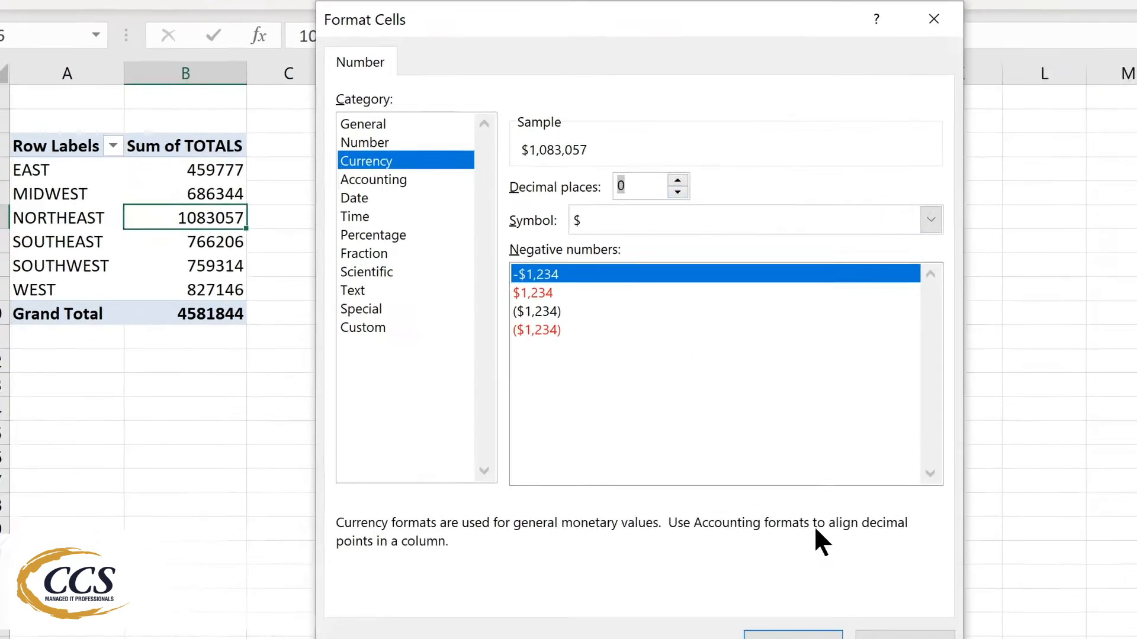
pyautogui.click(687, 589)
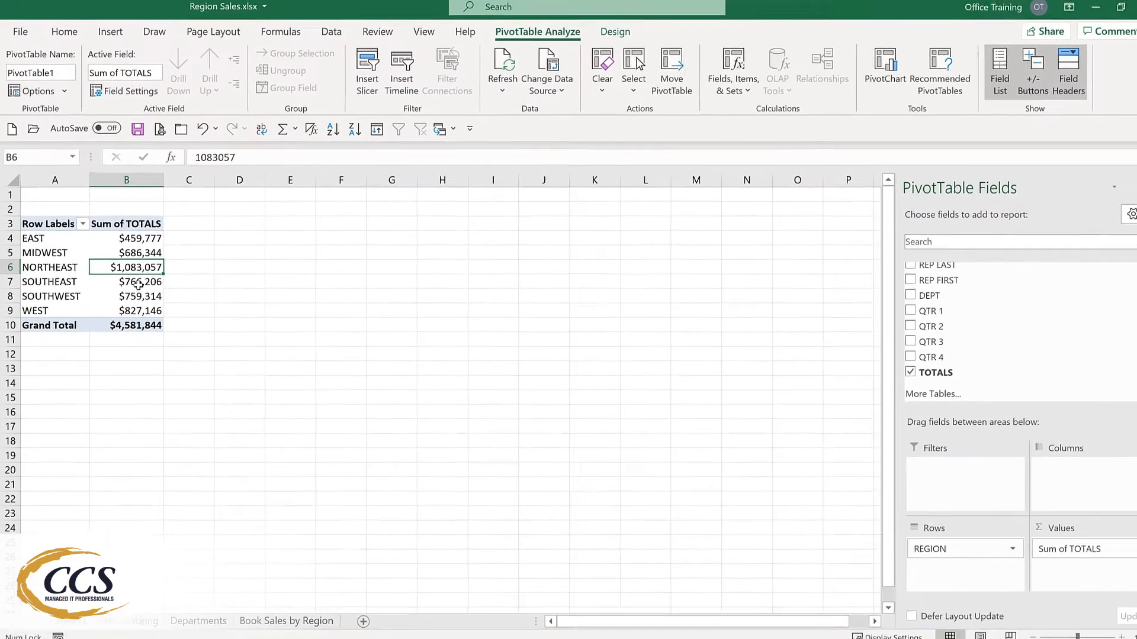
# Add the DEPT field to the pivot table and place it in the Columns area.
pyautogui.click(893, 295)
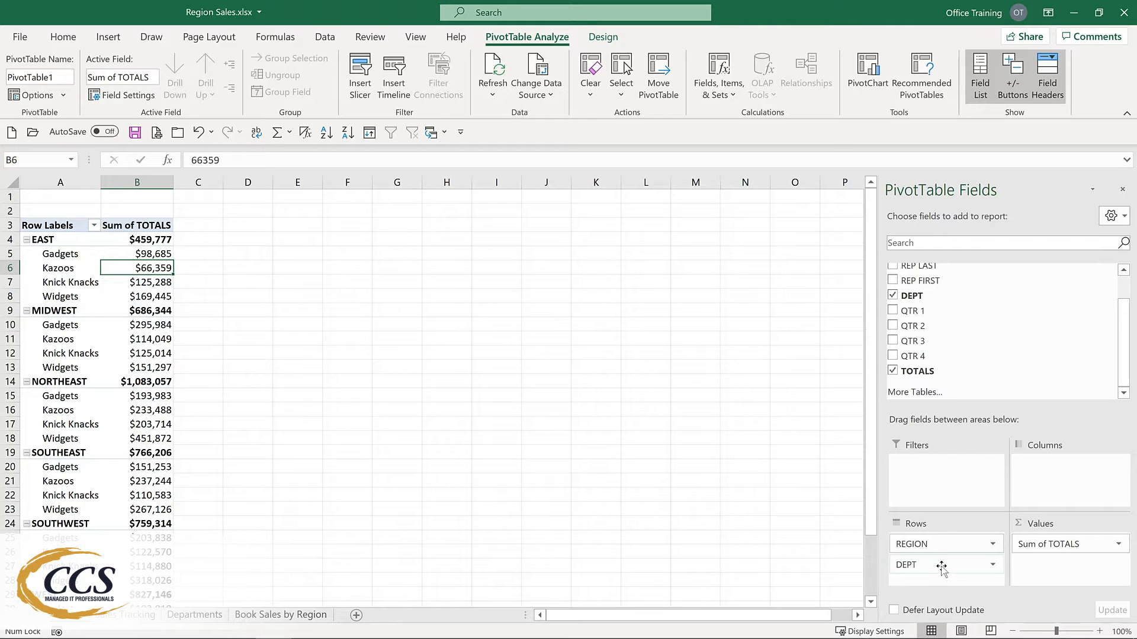
pyautogui.moveTo(942, 567); pyautogui.dragTo(1065, 474)
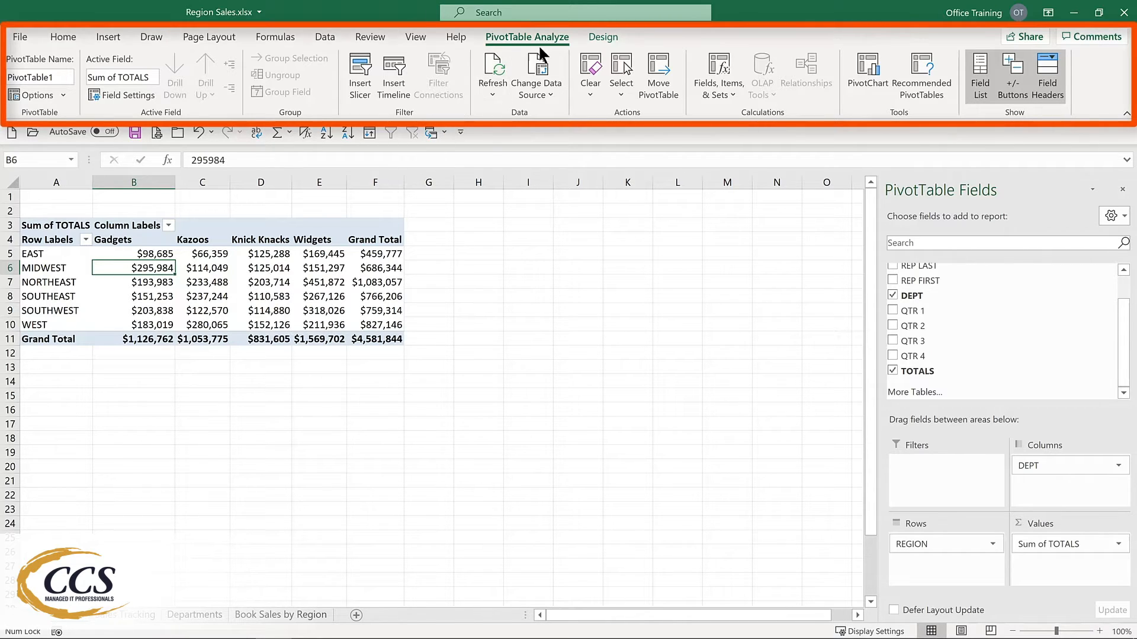
pyautogui.click(604, 39)
pyautogui.click(525, 38)
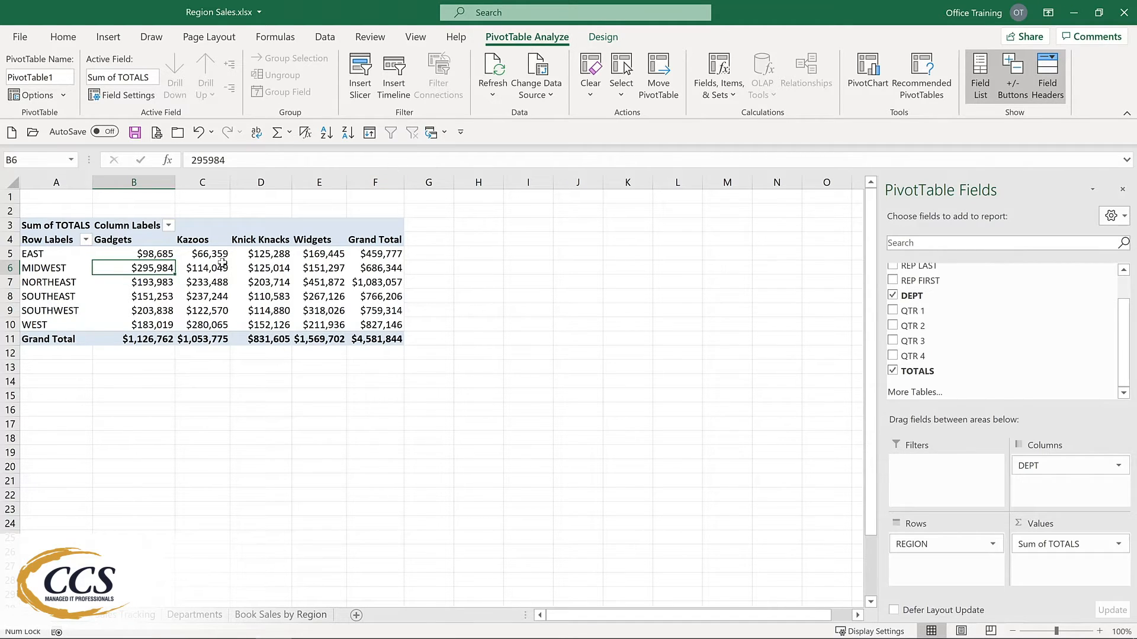
pyautogui.moveTo(221, 264)
pyautogui.moveTo(153, 257)
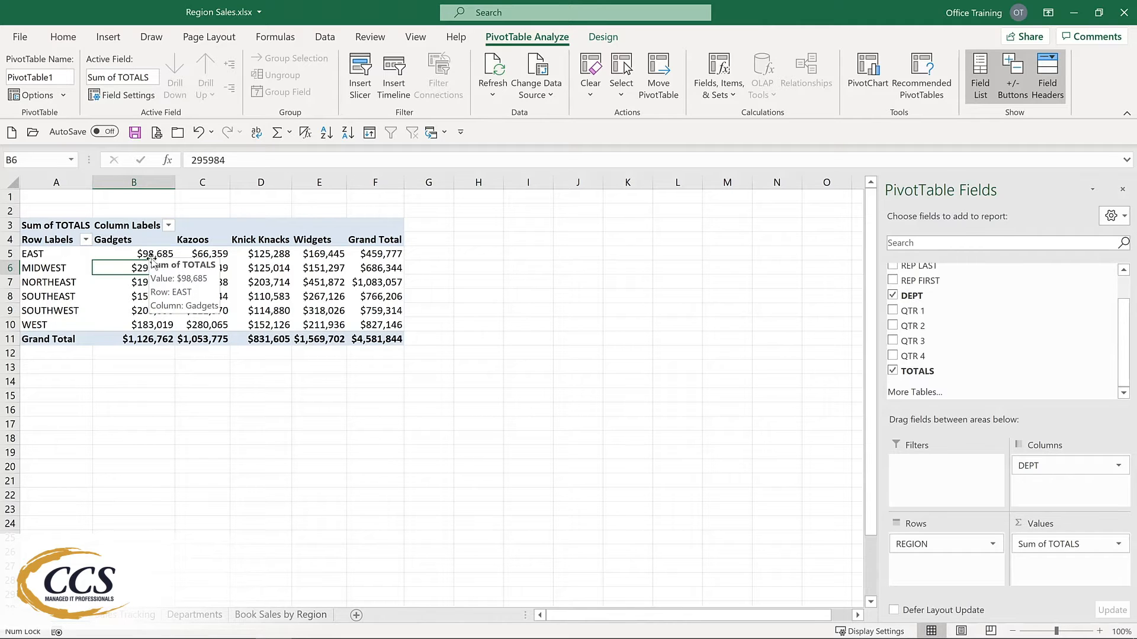
# Add the LOCATION field beneath REGION in the pivot table's rows.
pyautogui.scroll(1, 894, 289)
pyautogui.click(893, 283)
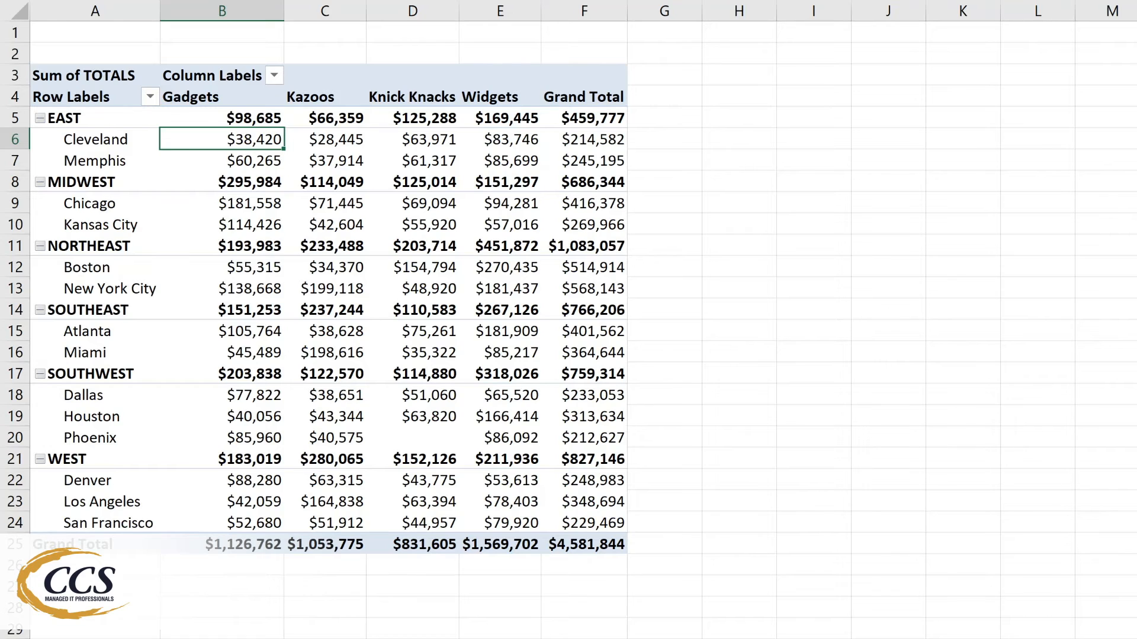
# In the Sales Tracking source data, set the QTR 1 amount in cell F2 to 100000.
pyautogui.hotkey('ctrl', 'pagedown')
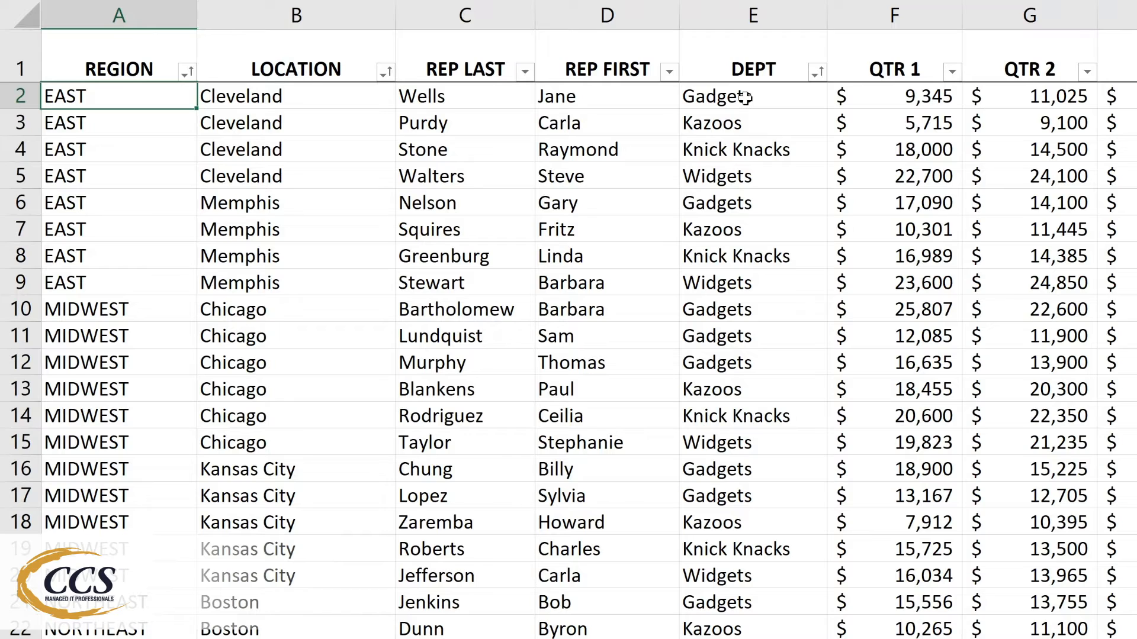
pyautogui.click(898, 96)
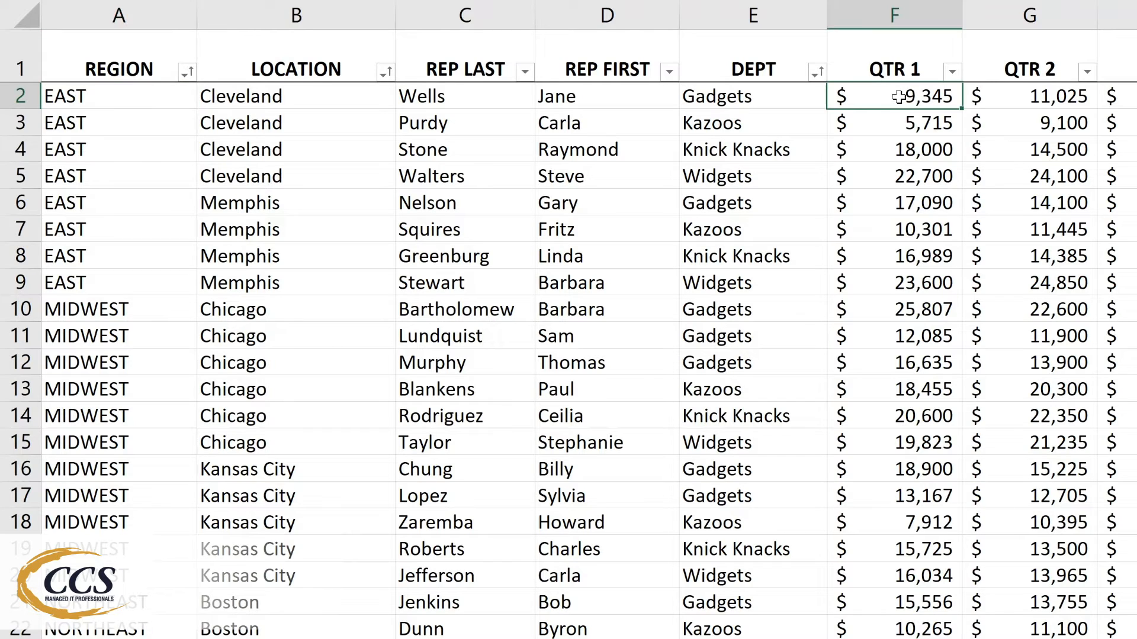
pyautogui.write('100000')
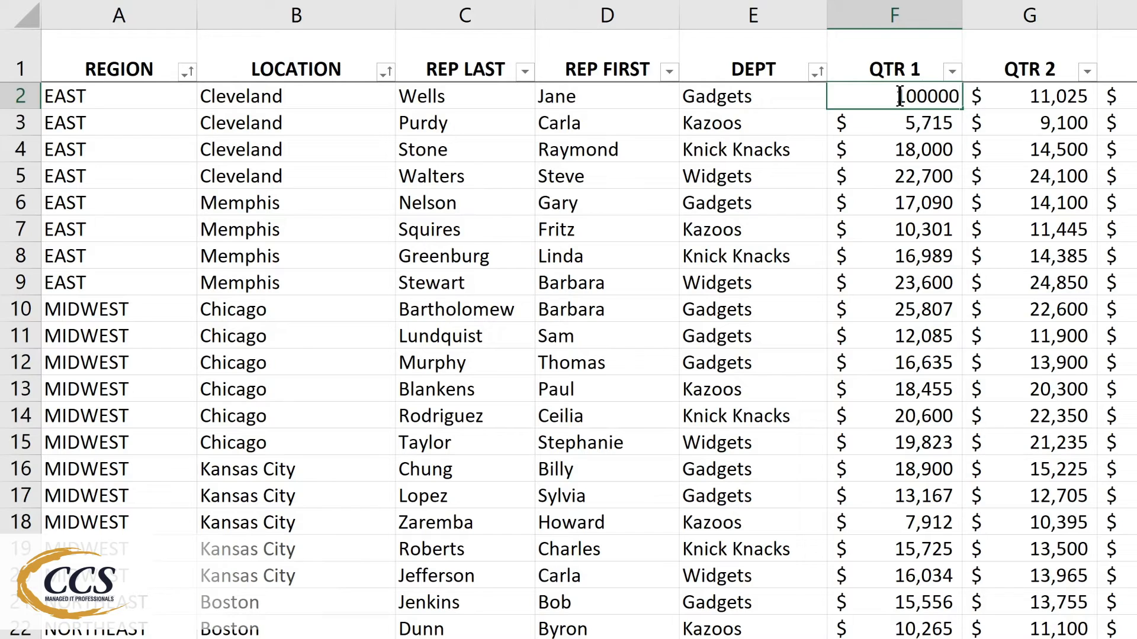
pyautogui.press('Return')
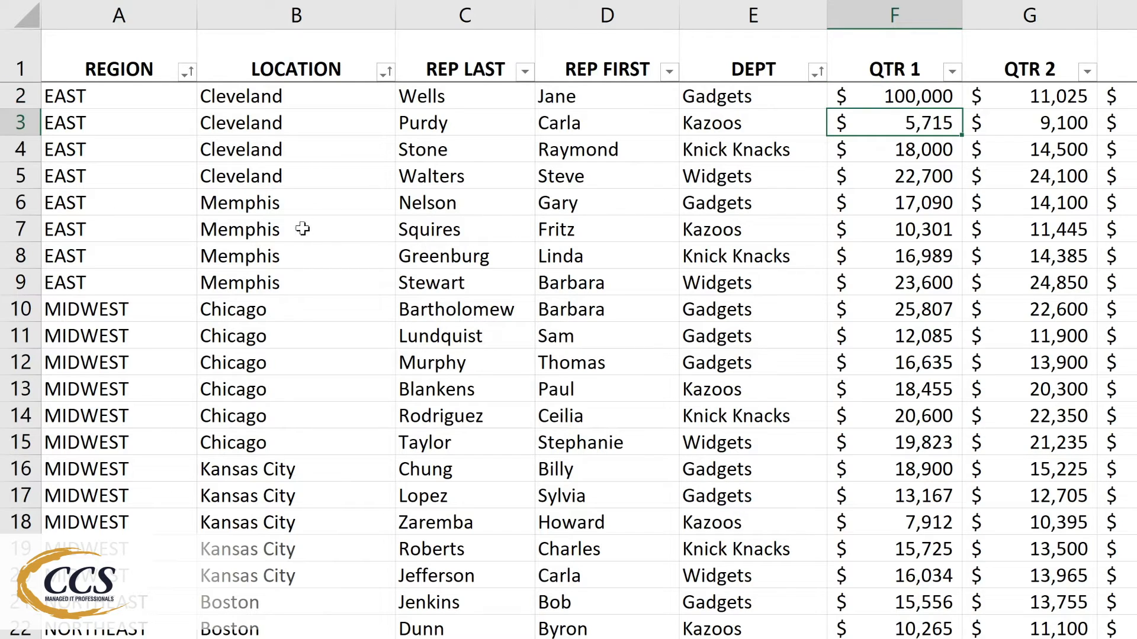
# Change the location in cell B6 of the source data to Cleveland.
pyautogui.click(261, 203)
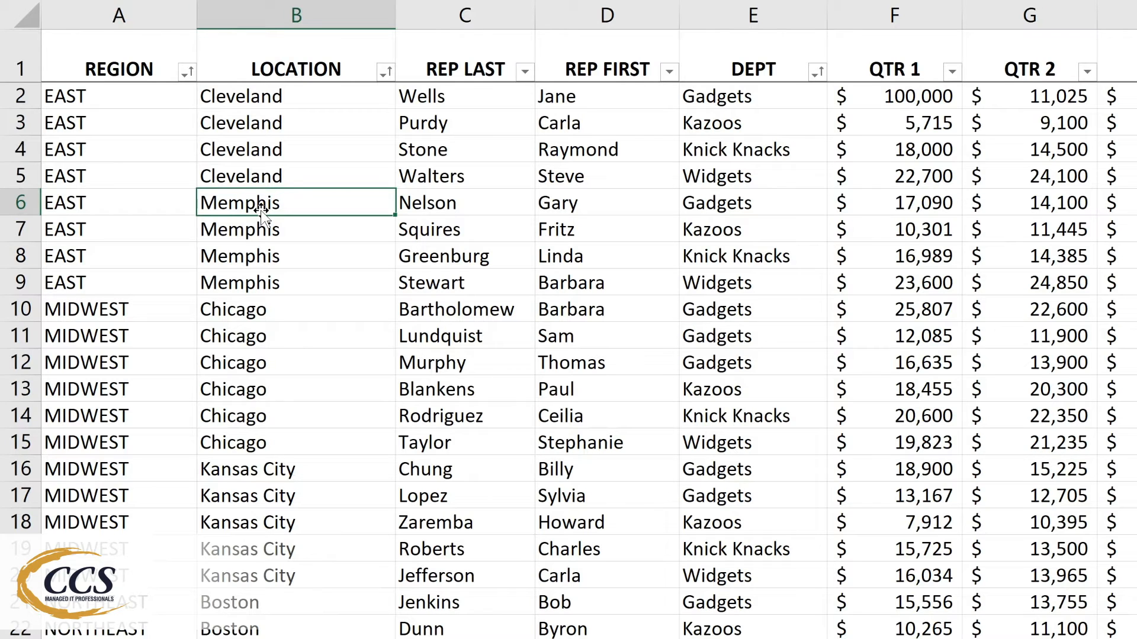
pyautogui.write('C')
pyautogui.press('BackSpace')
pyautogui.write('Cl')
pyautogui.press('Return')
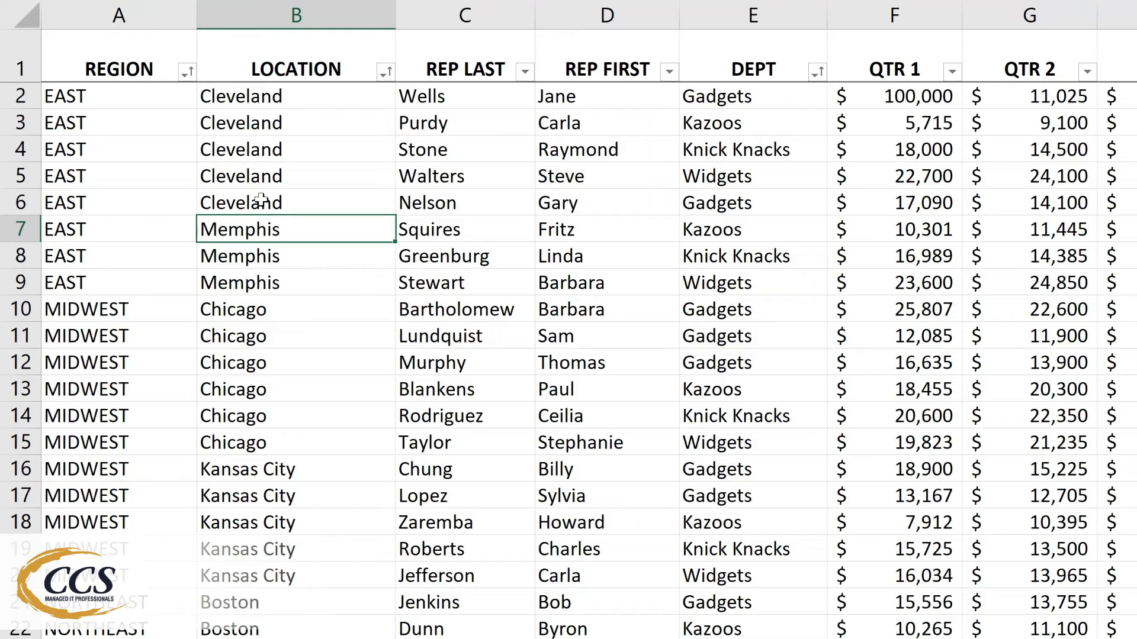
# Return to the pivot table and run Refresh All to bring in the edited source data.
pyautogui.click(745, 205)
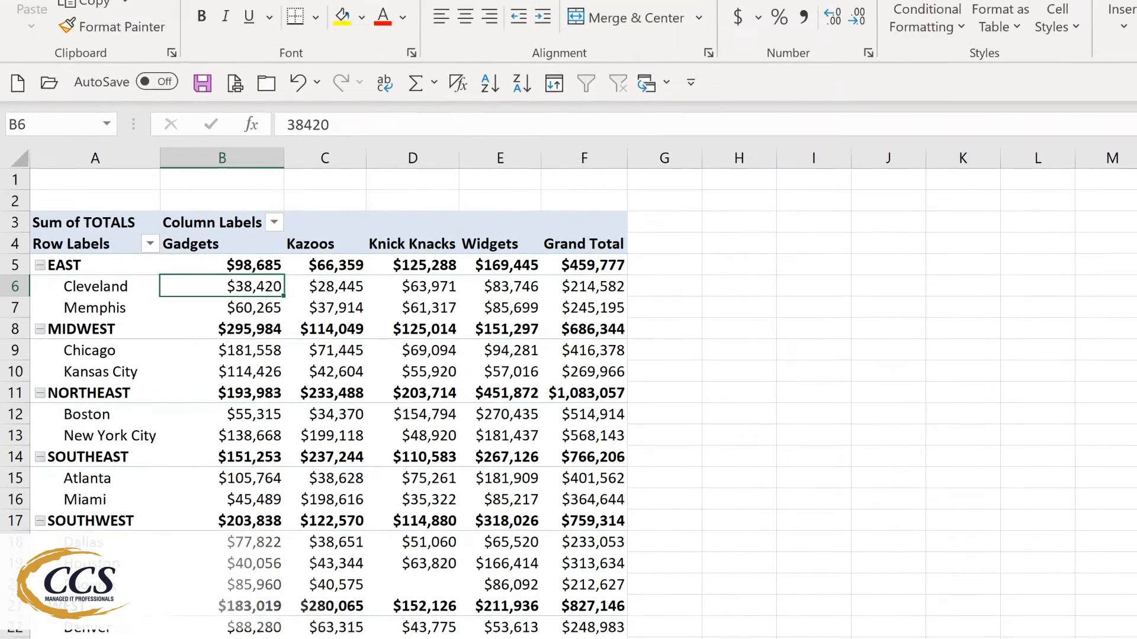
pyautogui.click(790, 30)
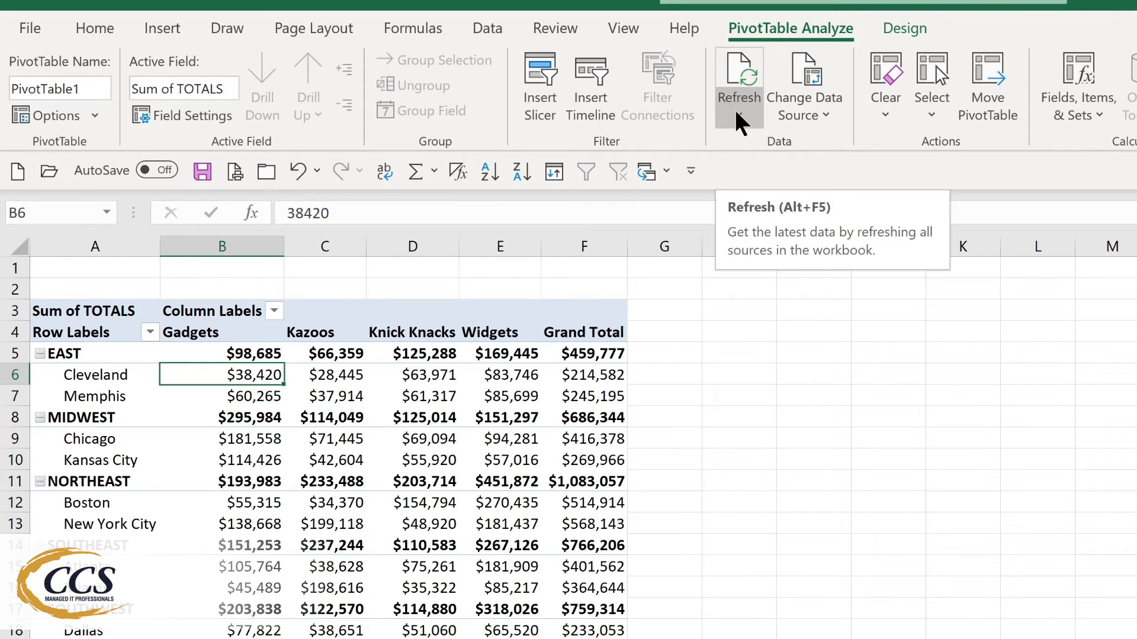
pyautogui.hotkey('alt', 'F5')
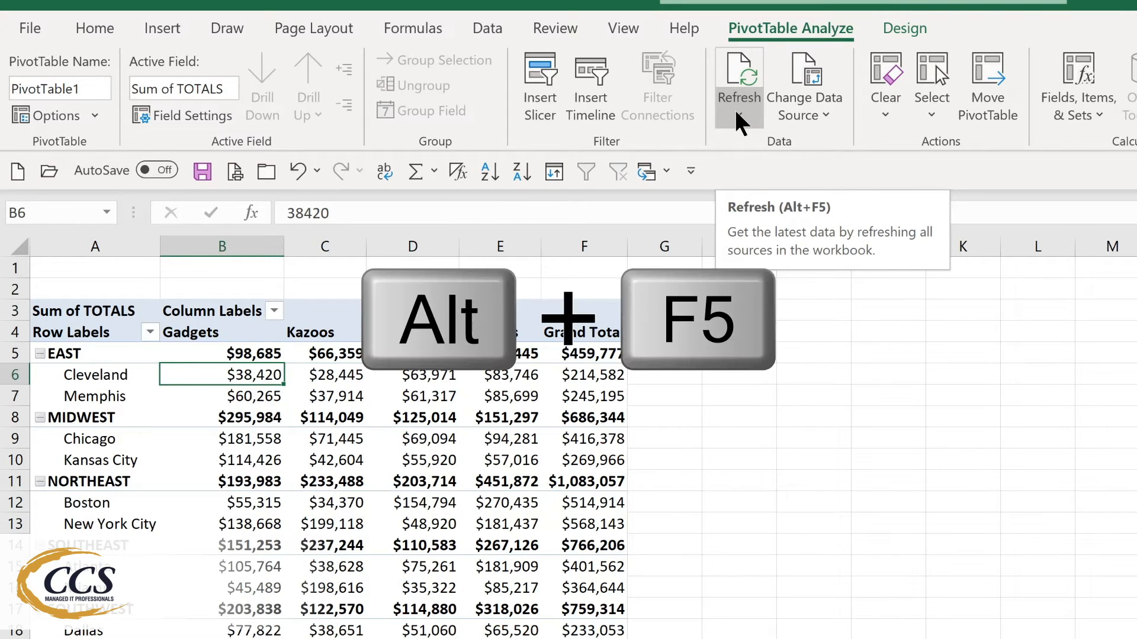
pyautogui.click(738, 114)
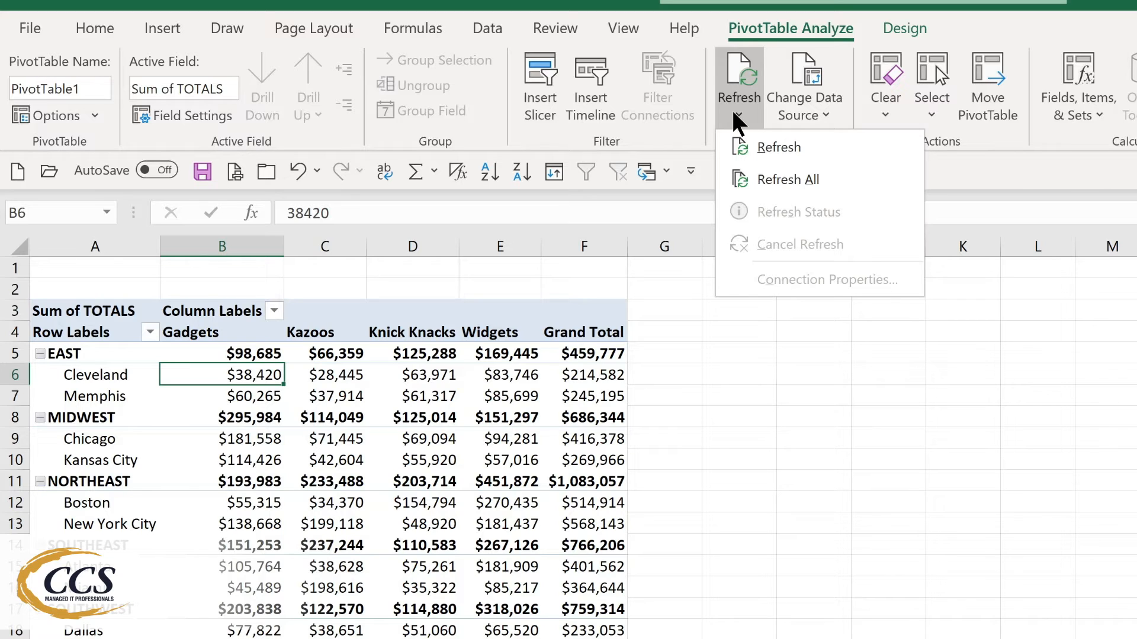
pyautogui.click(774, 181)
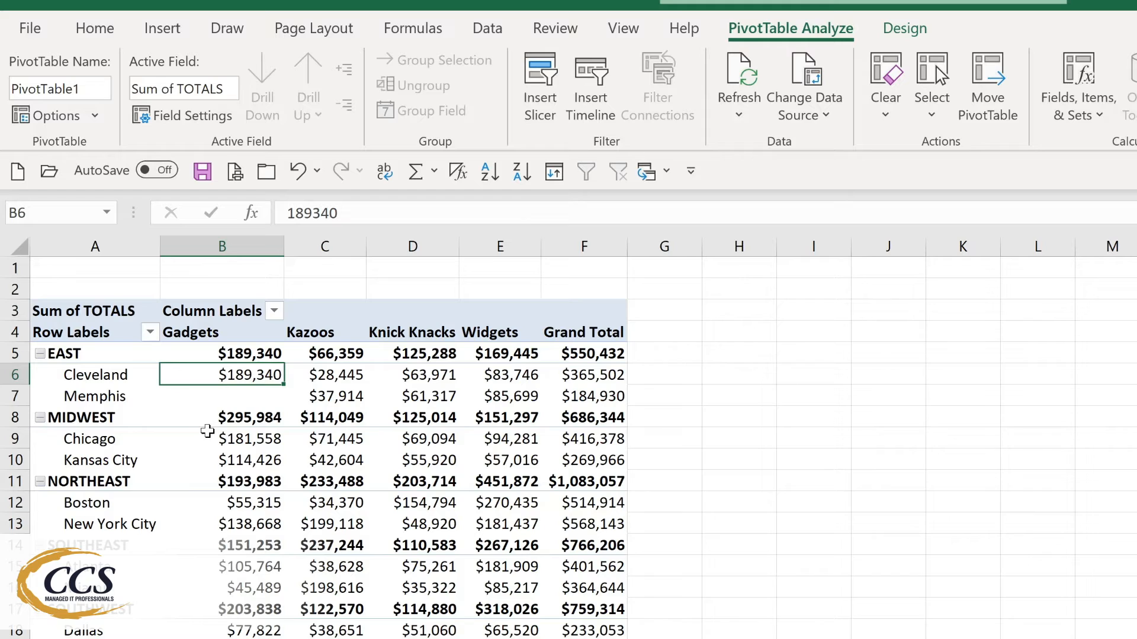
pyautogui.moveTo(238, 412)
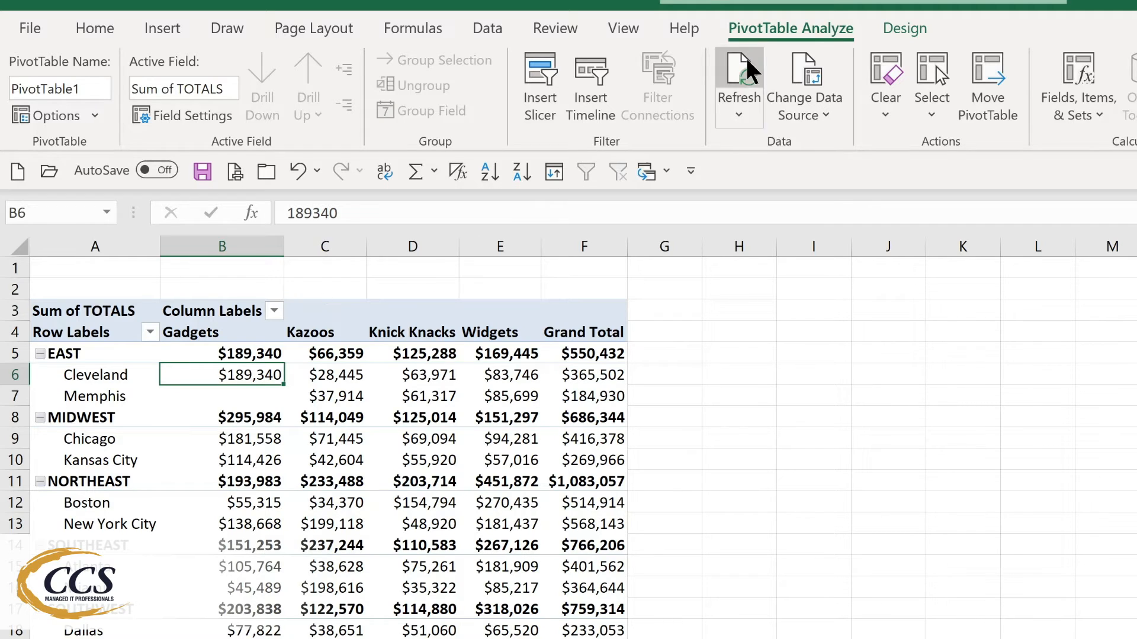
# Review the pivot table's data source range, 'Sales Tracking'!$A$1:$J$77, and accept it as is.
pyautogui.click(816, 115)
pyautogui.click(814, 145)
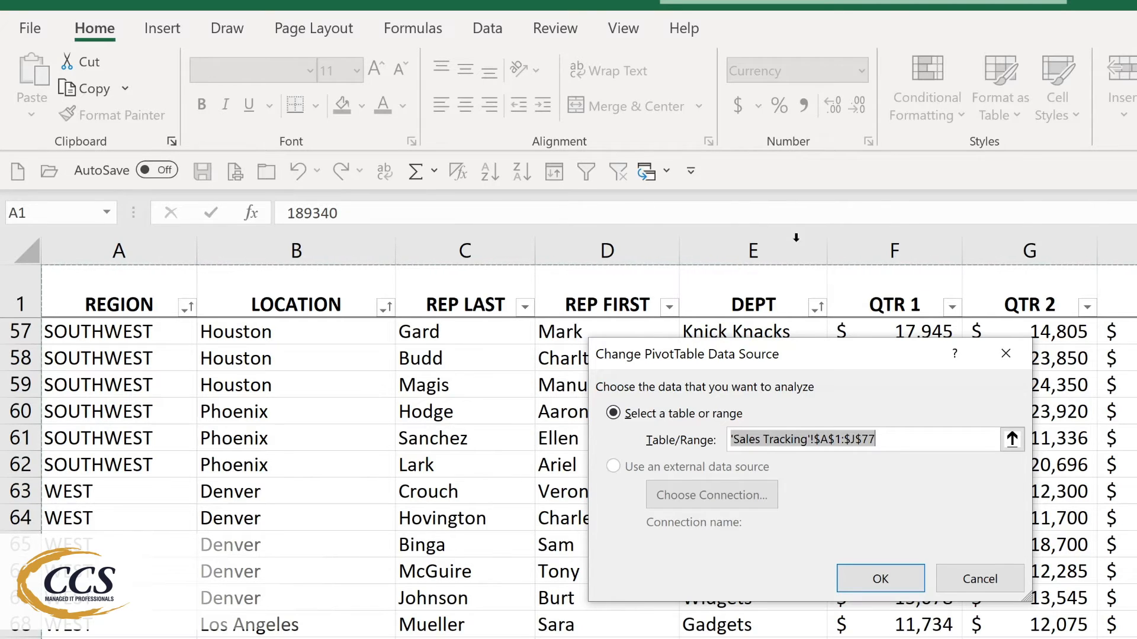
pyautogui.click(893, 567)
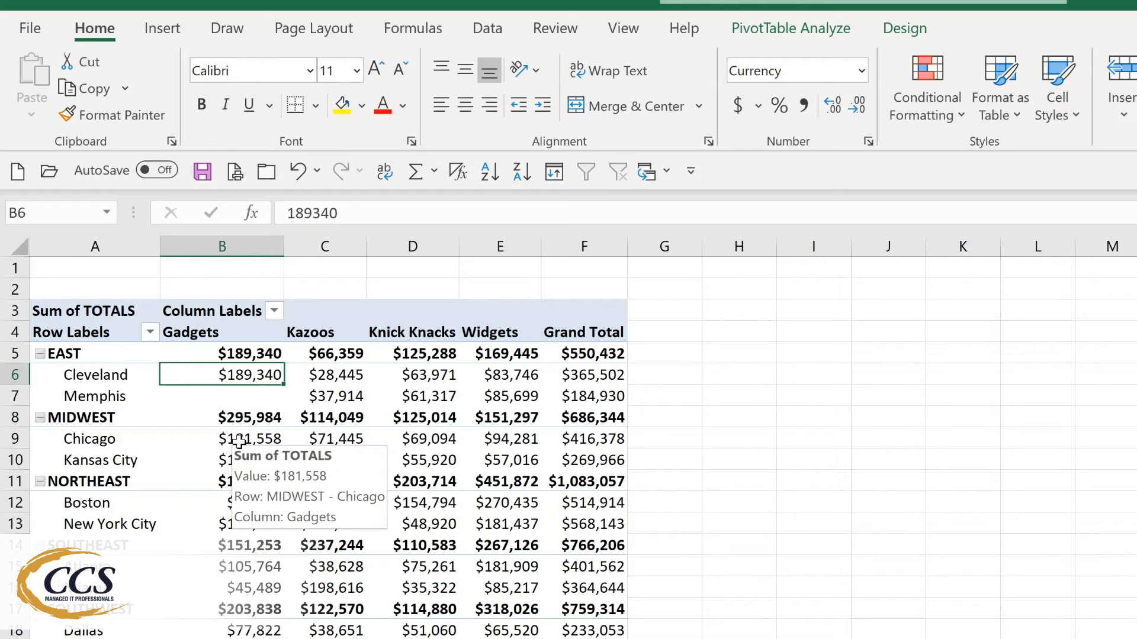
# Drill into the source records behind Chicago's Gadgets total in the pivot table.
pyautogui.doubleClick(239, 442)
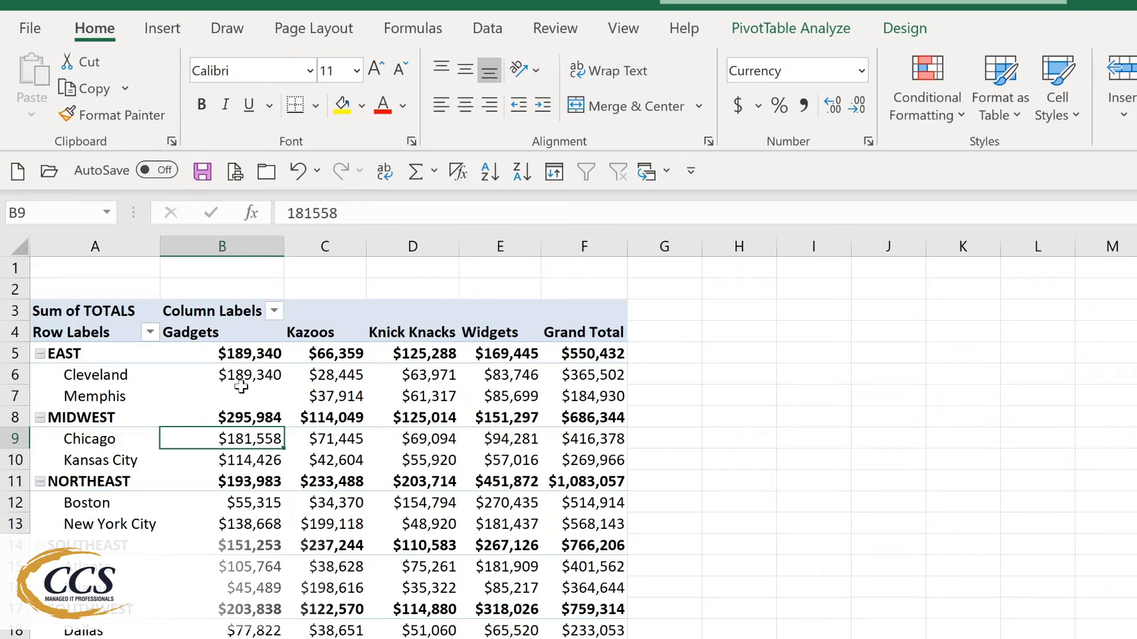
pyautogui.moveTo(241, 386)
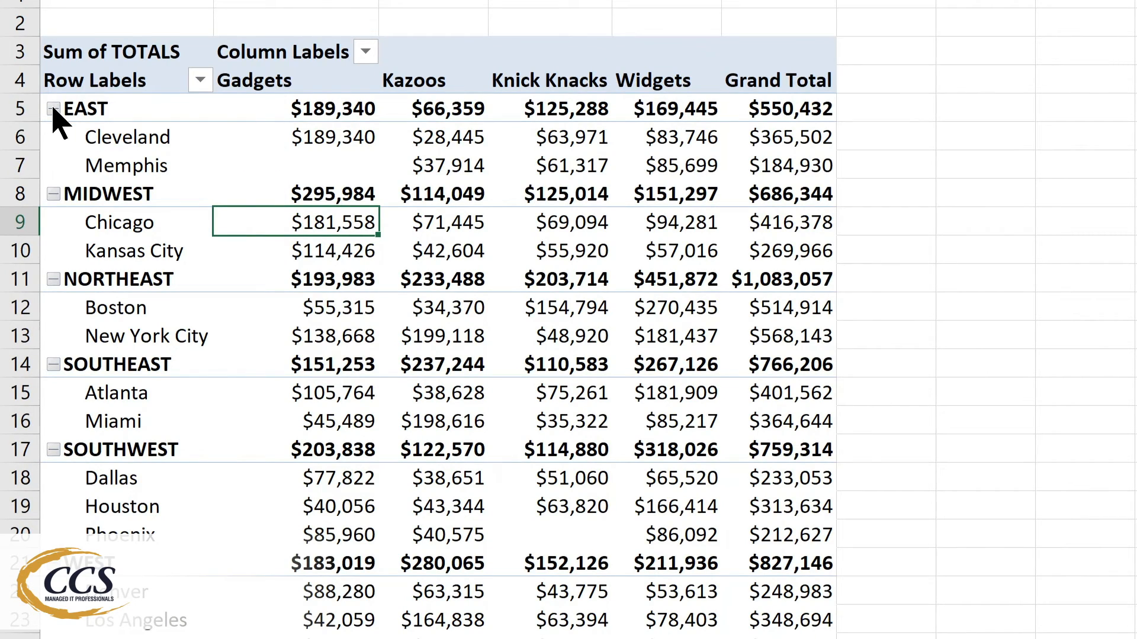
# Collapse the EAST region to hide its locations, and expand it again.
pyautogui.click(53, 109)
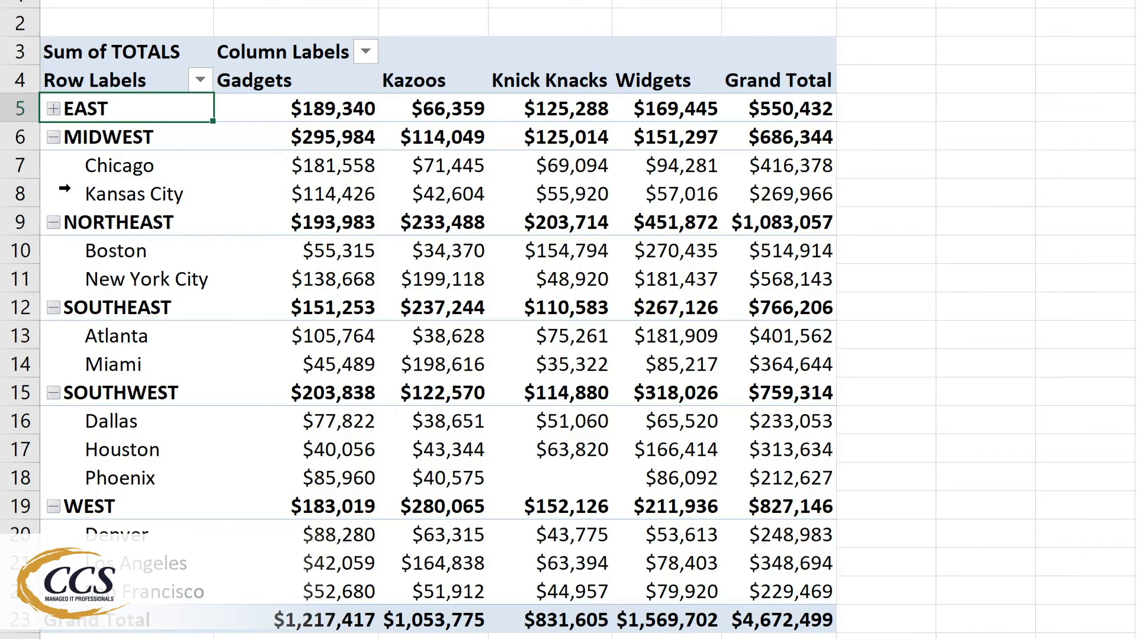
pyautogui.click(54, 109)
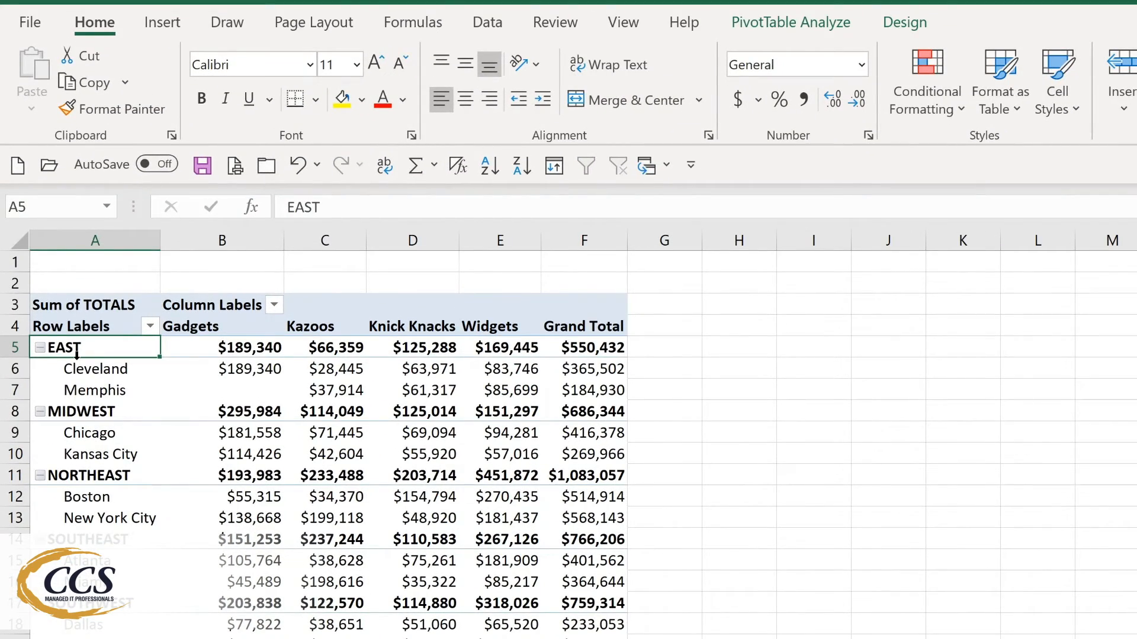
# Collapse the entire REGION field so that only region-level rows are listed.
pyautogui.click(766, 27)
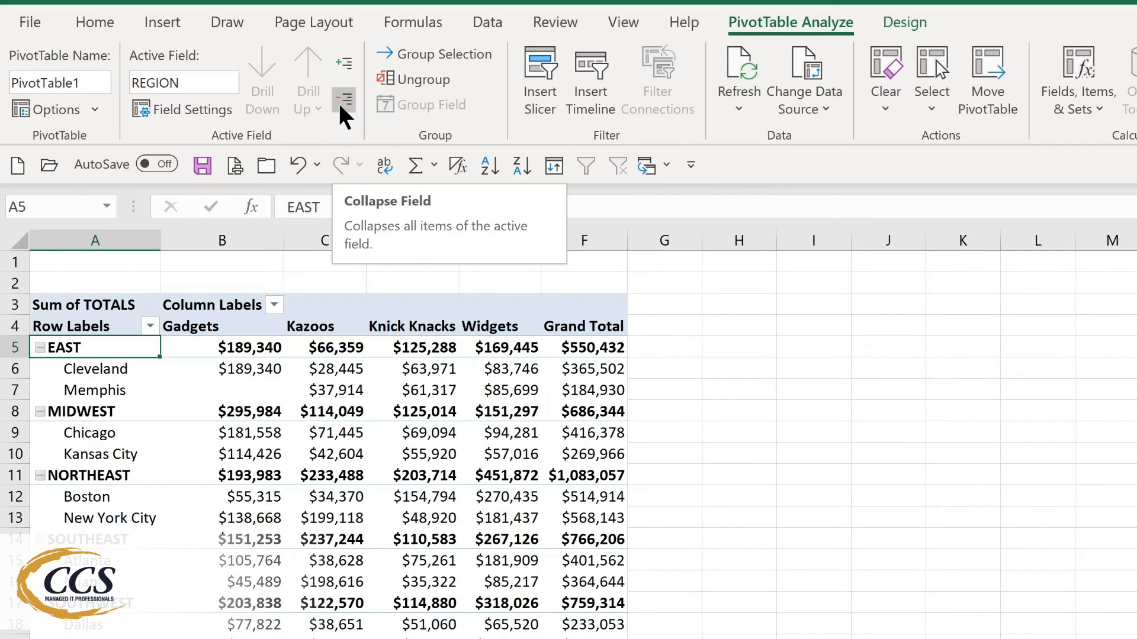
pyautogui.click(344, 100)
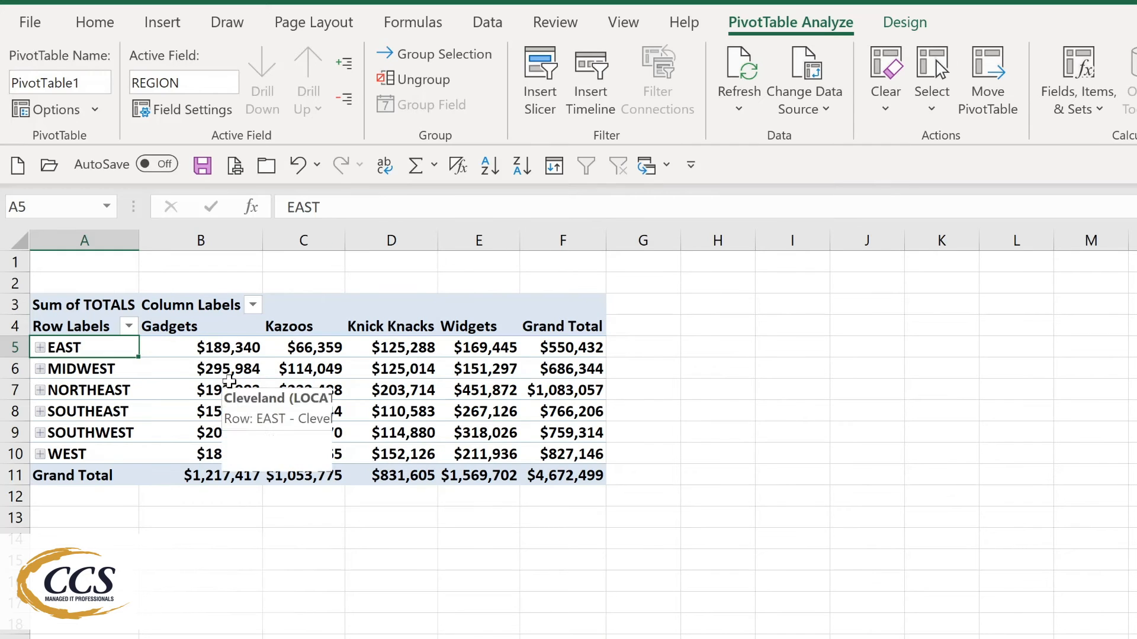
pyautogui.moveTo(215, 372)
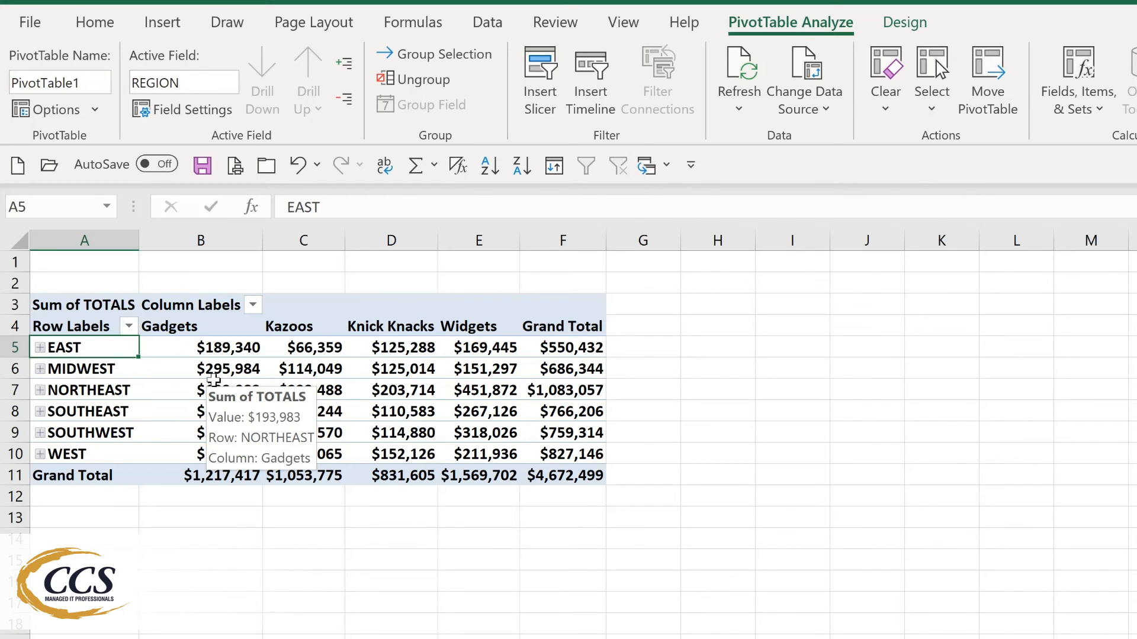
# Expand the entire REGION field to list its locations, and apply a medium blue style with shaded region rows to the pivot table.
pyautogui.click(345, 61)
pyautogui.moveTo(274, 372)
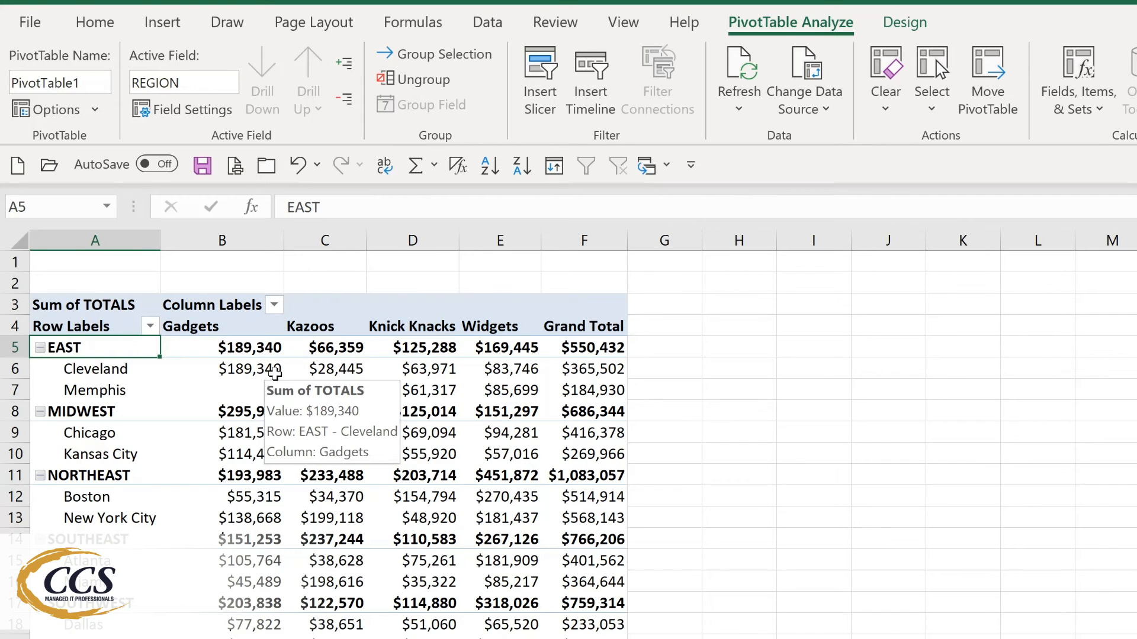
pyautogui.click(912, 22)
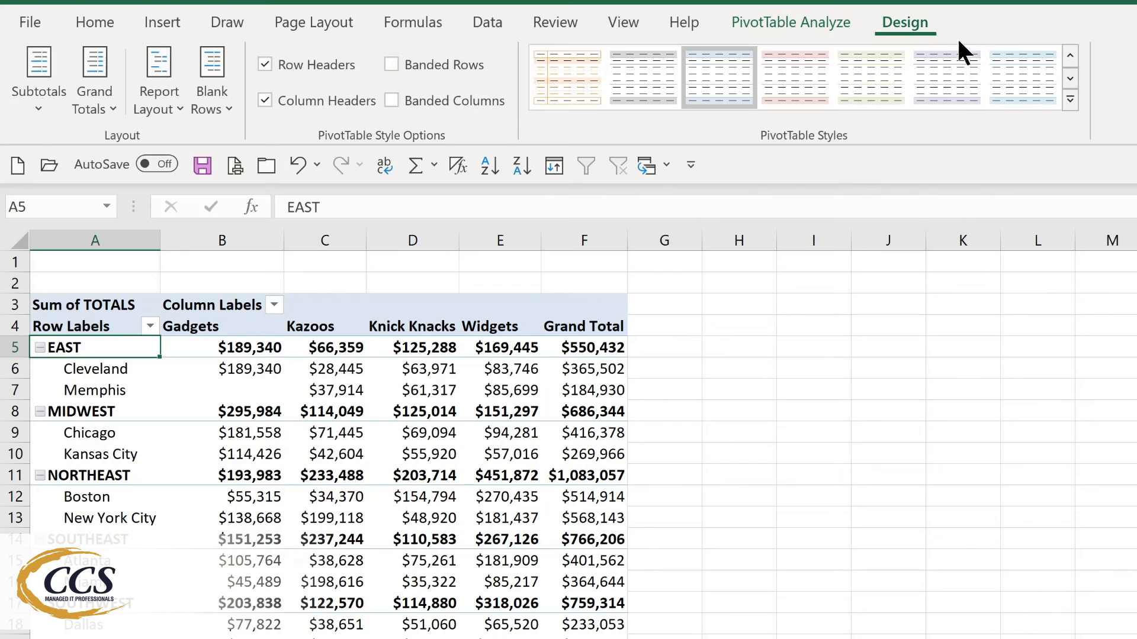
pyautogui.click(1070, 100)
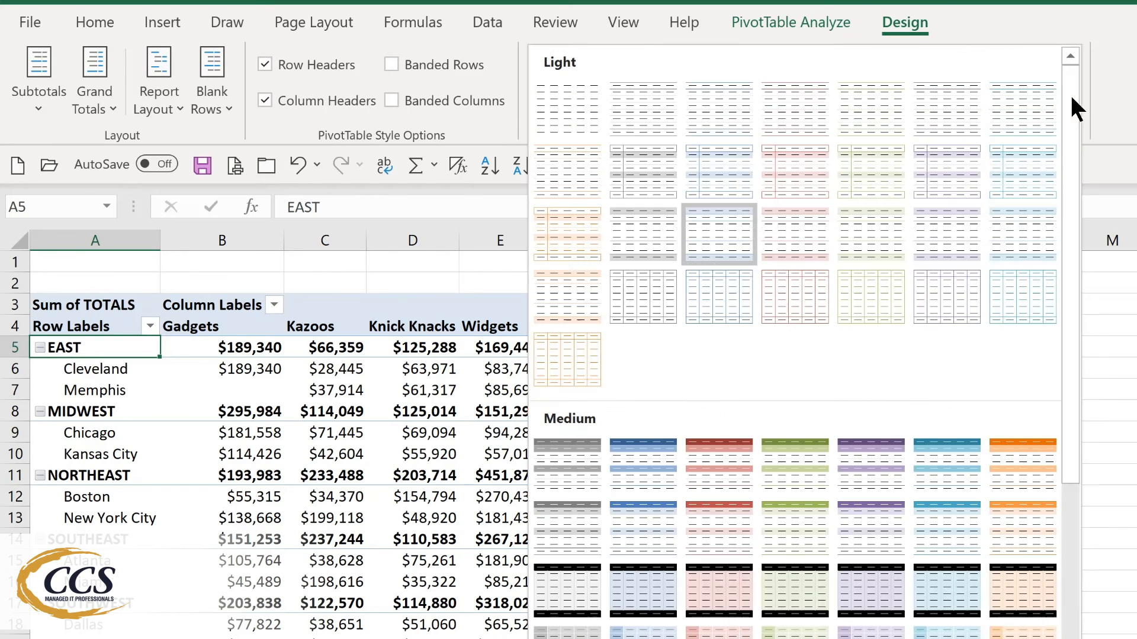
pyautogui.click(619, 478)
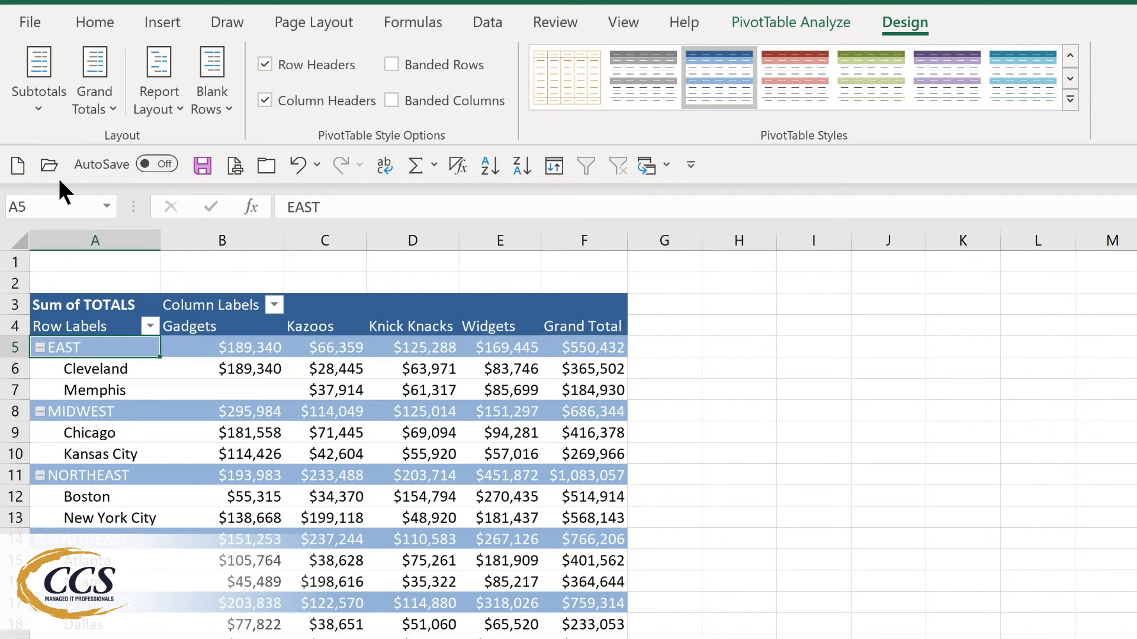
# Show all subtotals at the bottom of each group, and review the pivot table's grand total and report layout options.
pyautogui.click(45, 111)
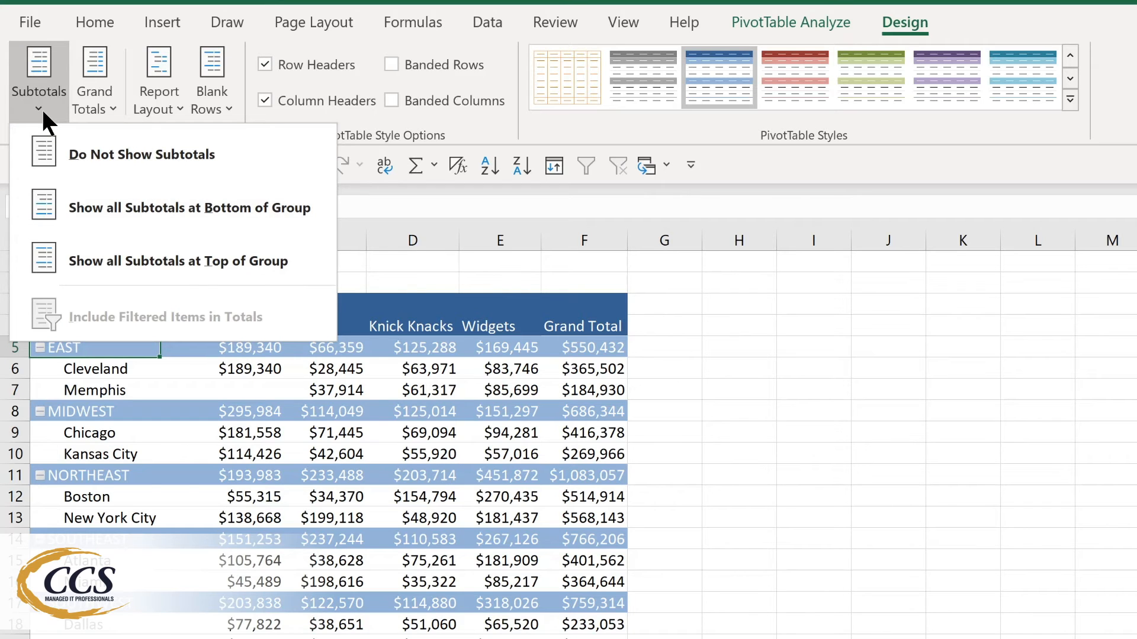
pyautogui.click(107, 207)
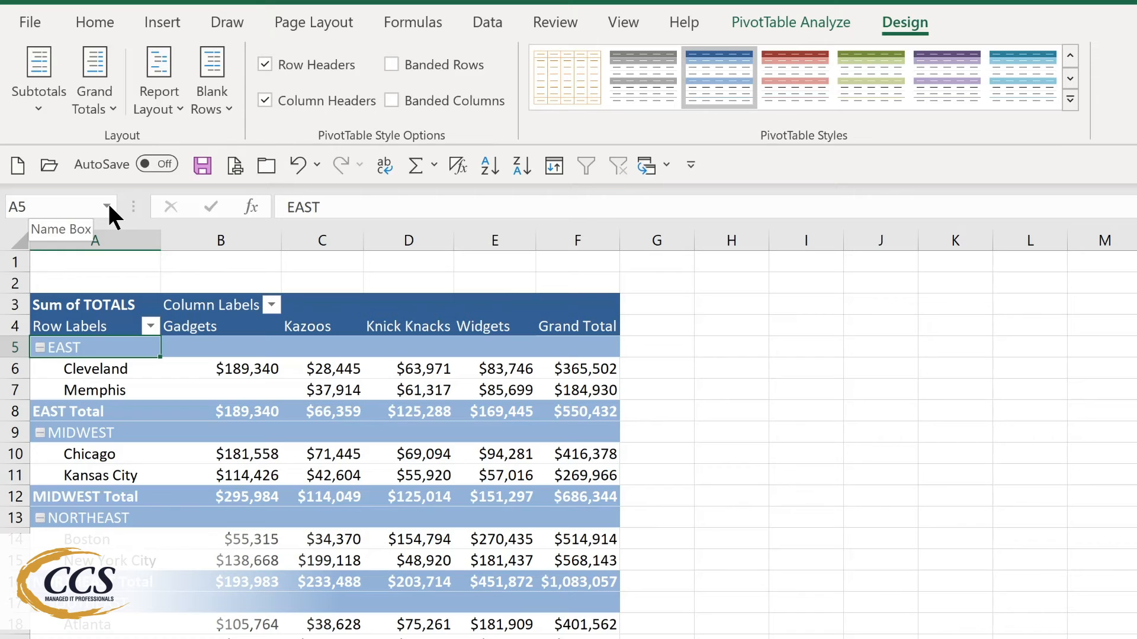
pyautogui.click(95, 103)
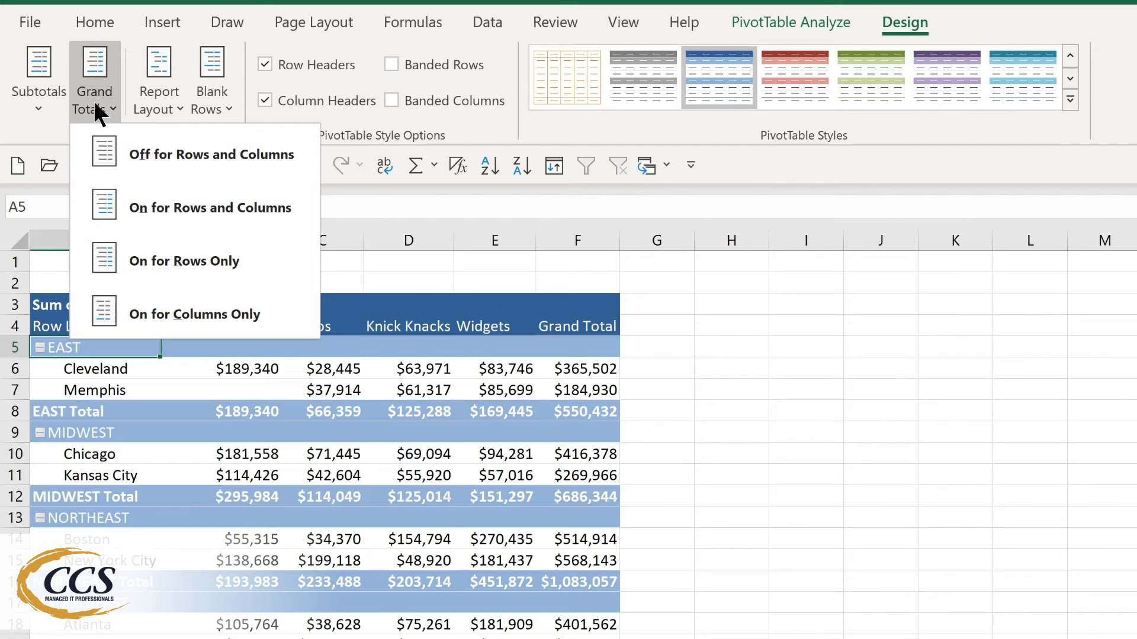
pyautogui.click(174, 106)
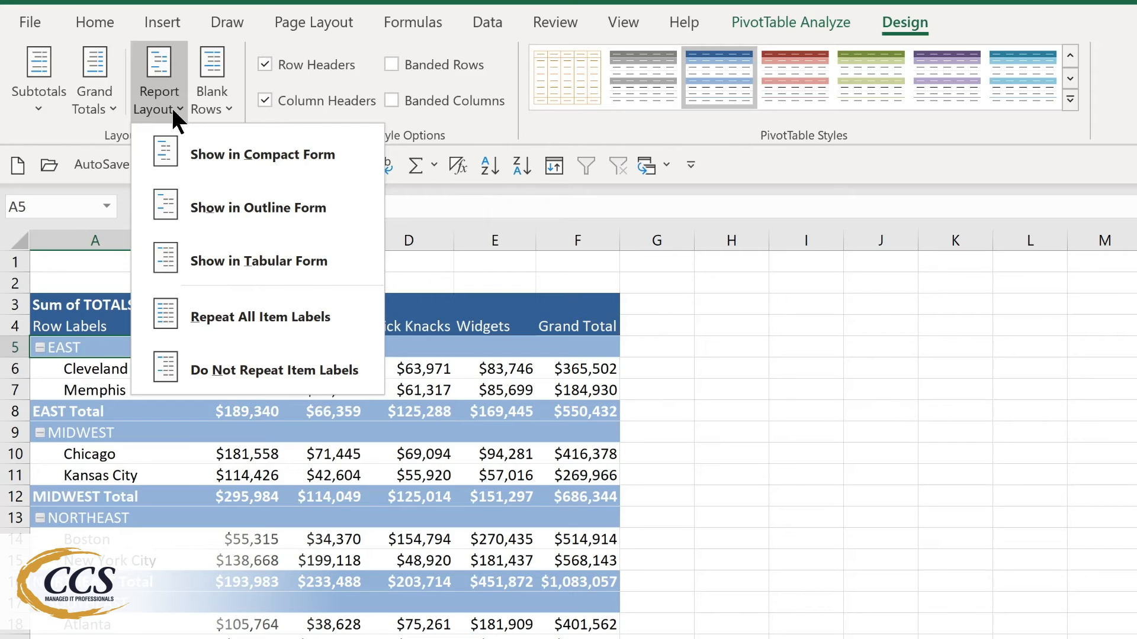
pyautogui.click(172, 106)
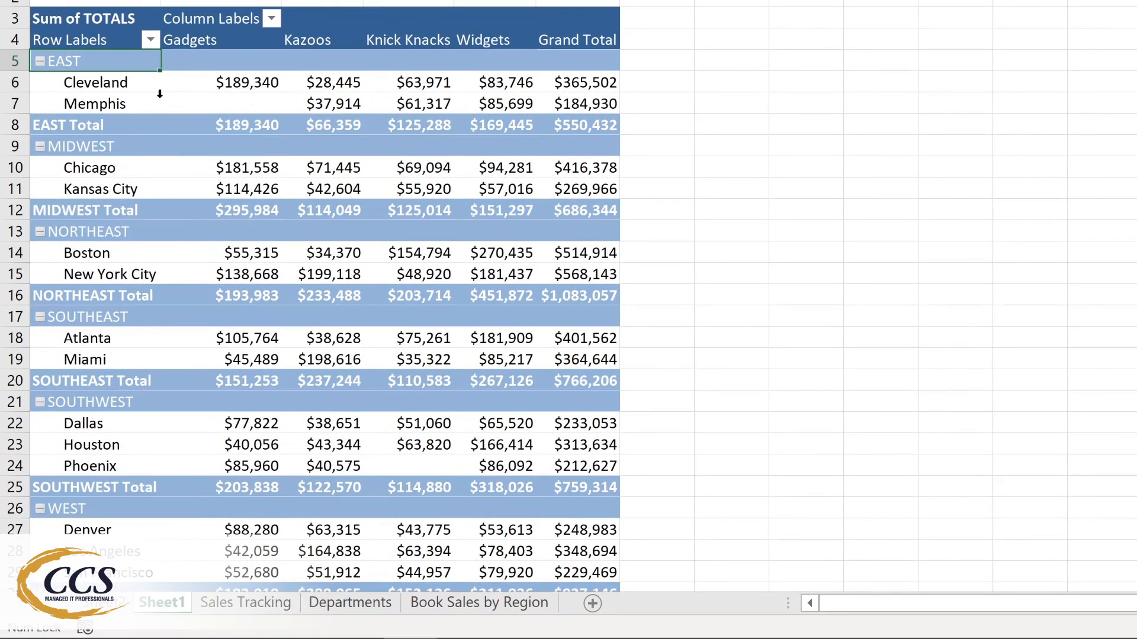
# Filter the pivot table's row labels to show only the EAST, MIDWEST and NORTHEAST regions.
pyautogui.click(149, 40)
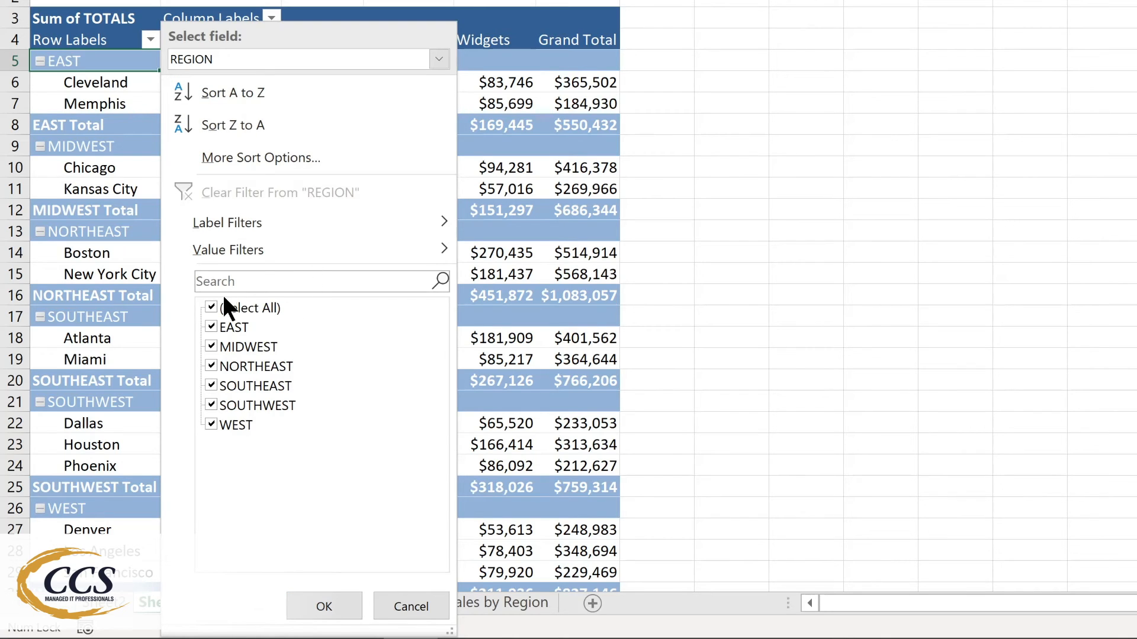
pyautogui.click(209, 304)
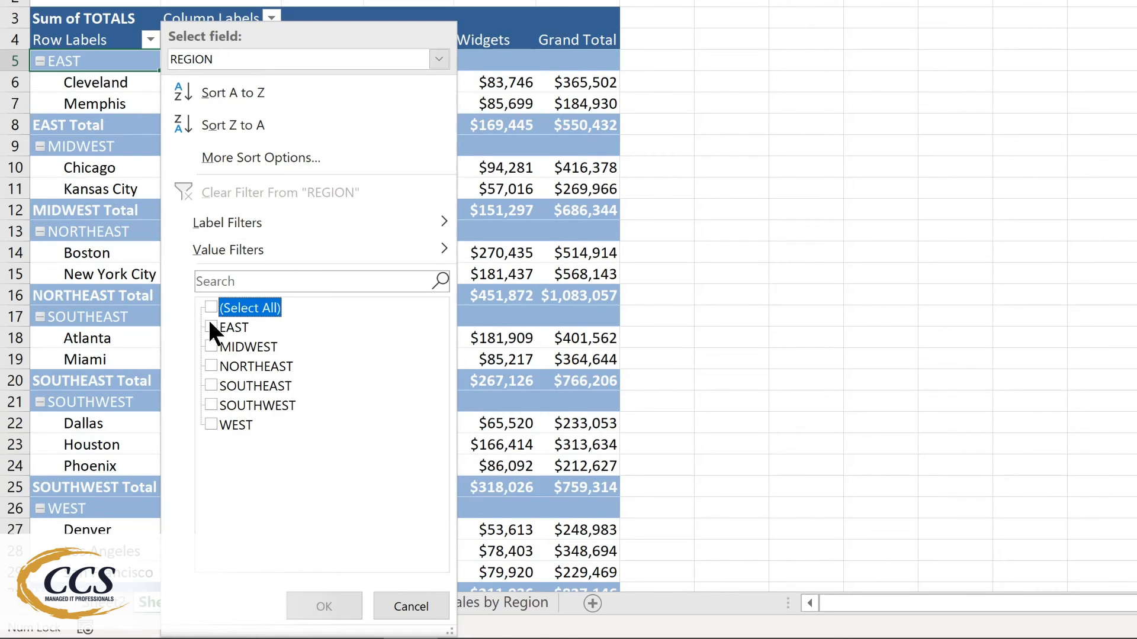
pyautogui.click(208, 322)
pyautogui.click(213, 346)
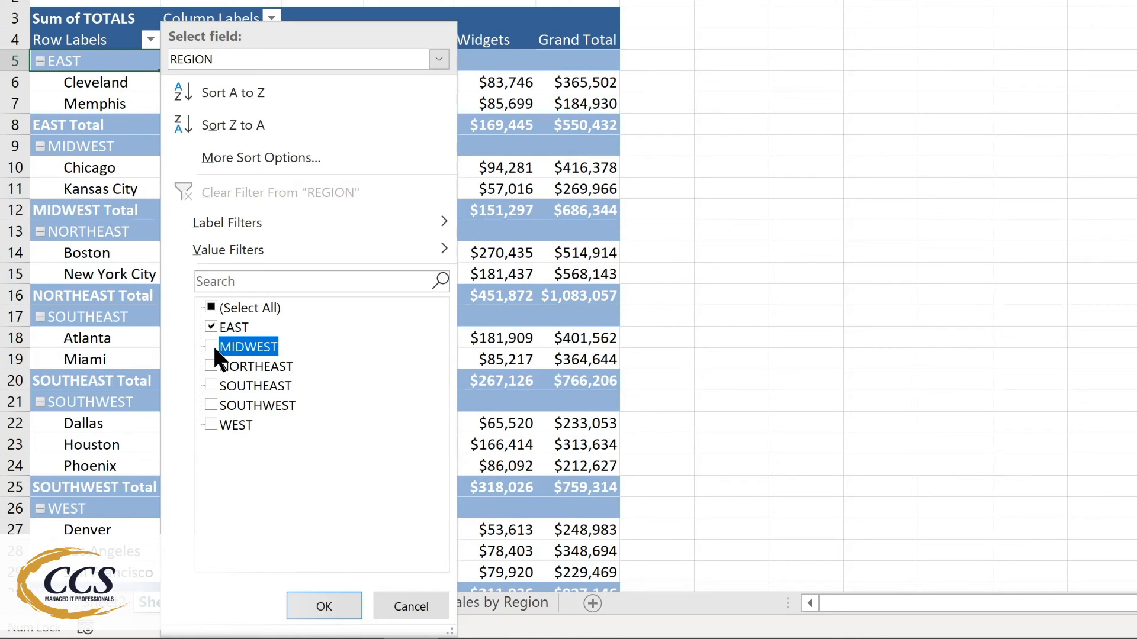
pyautogui.click(211, 366)
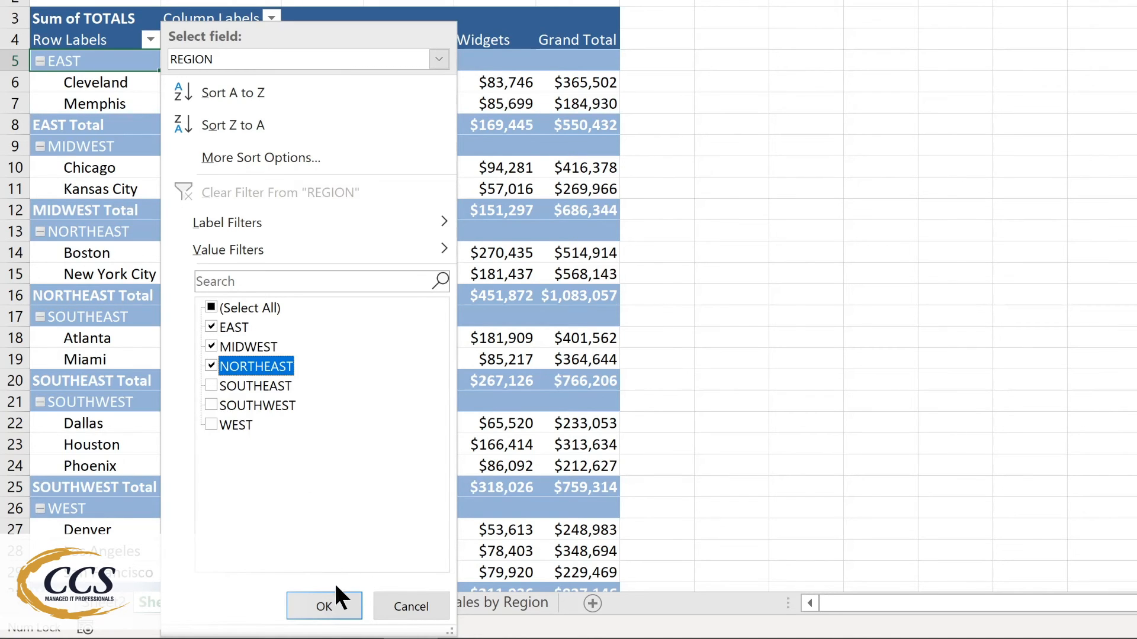
pyautogui.click(330, 604)
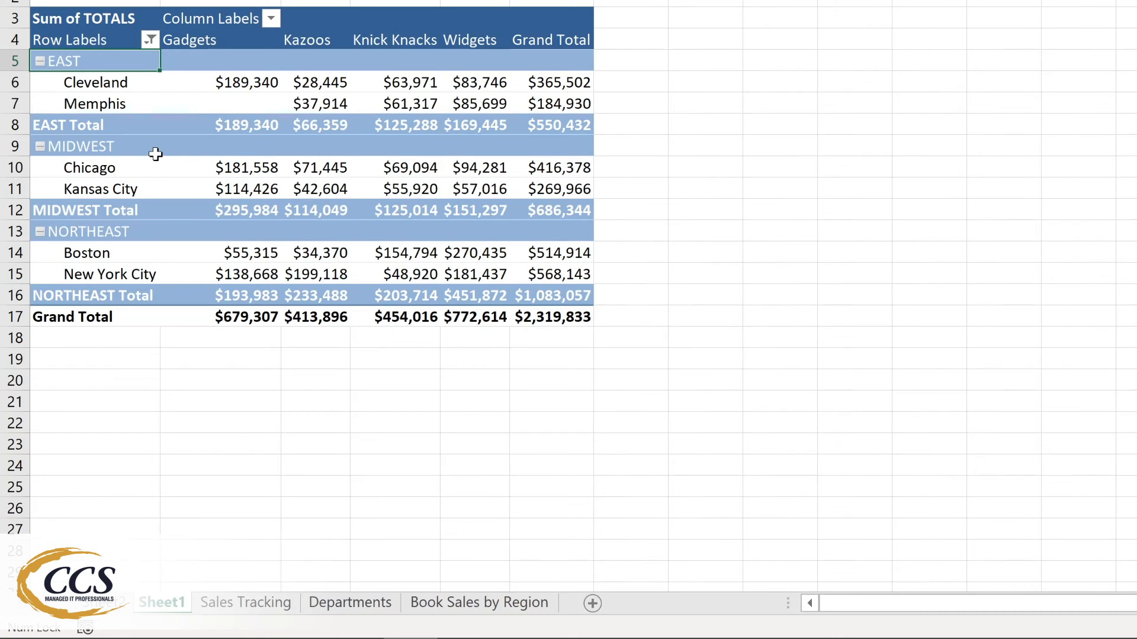
# View the filter choices for the DEPT column labels, and clear the filter from the REGION row labels.
pyautogui.click(270, 18)
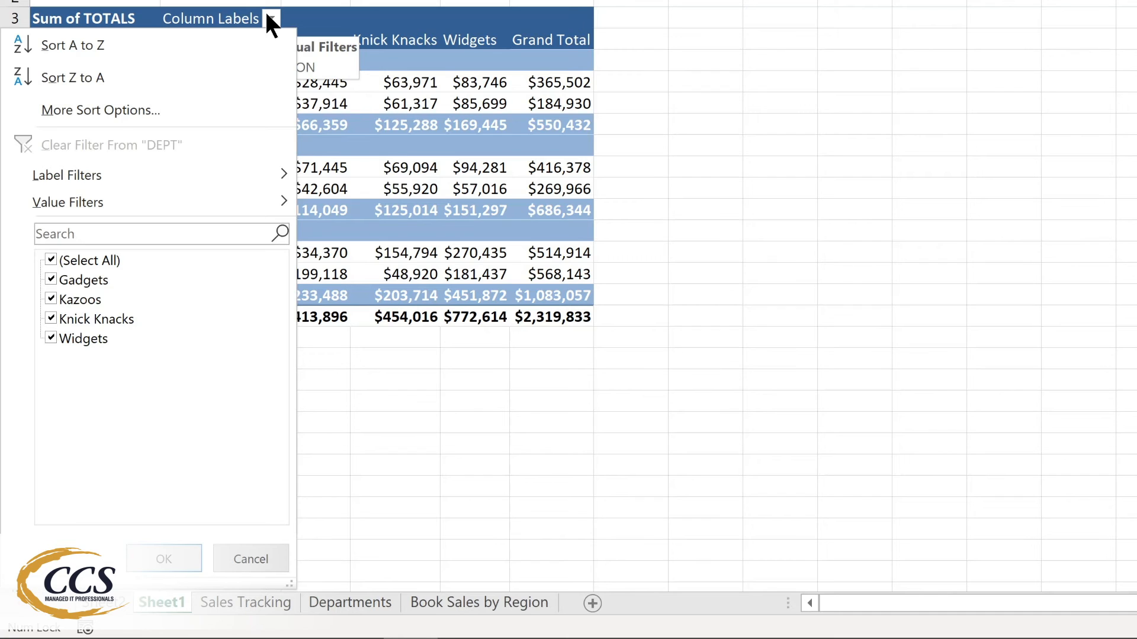
pyautogui.click(149, 37)
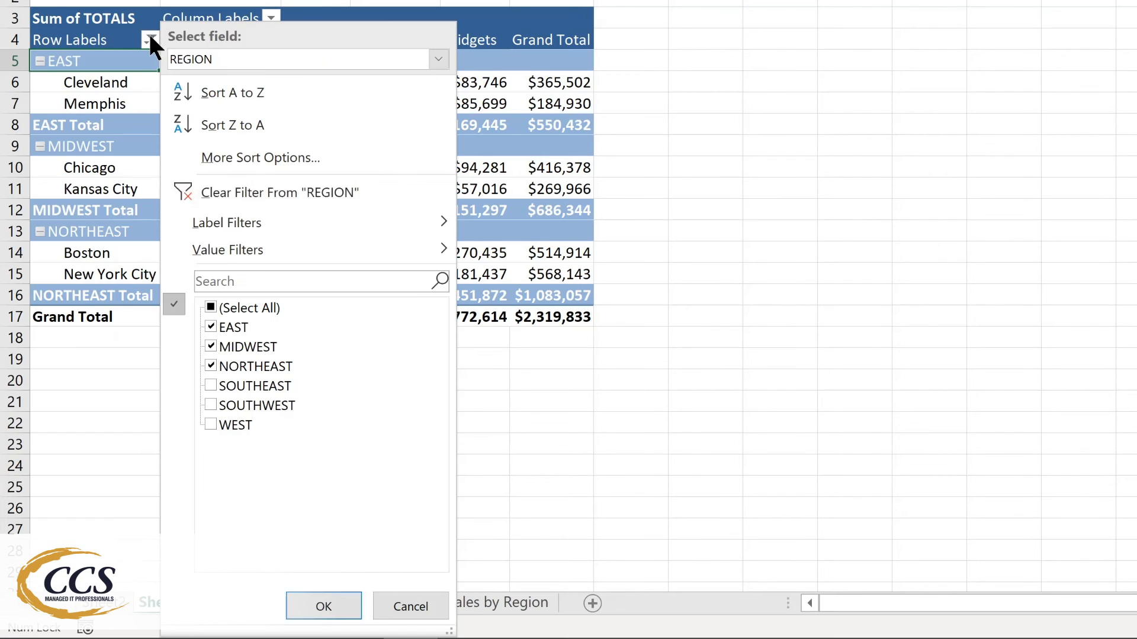
pyautogui.click(222, 186)
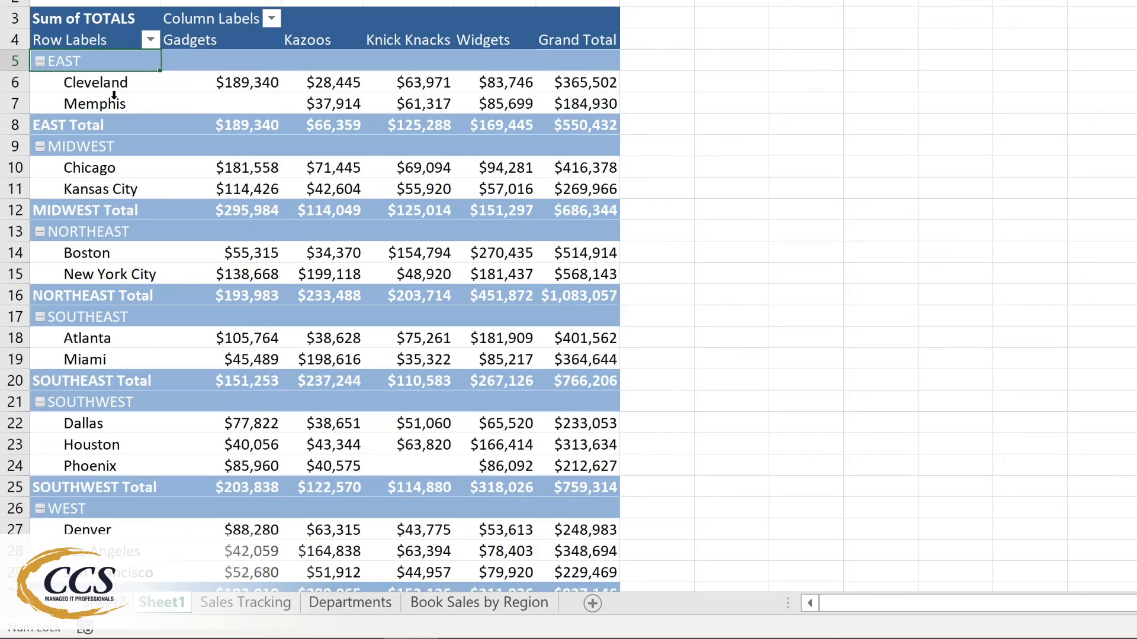
# Sort the locations within each region by their Grand Total values from smallest to largest.
pyautogui.click(221, 82)
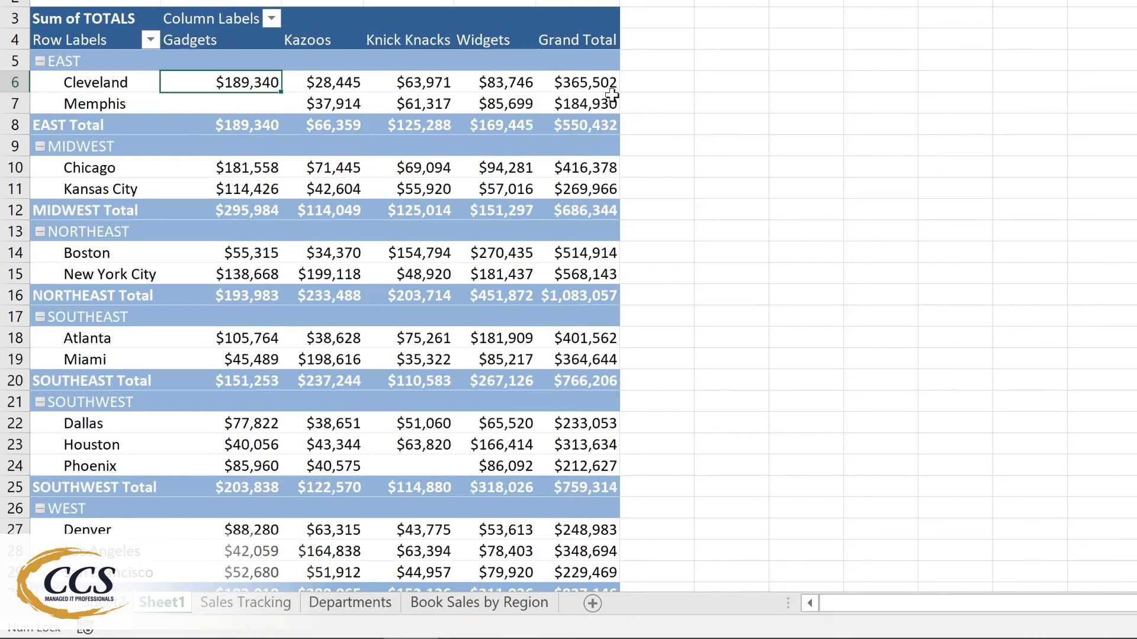
pyautogui.moveTo(572, 83)
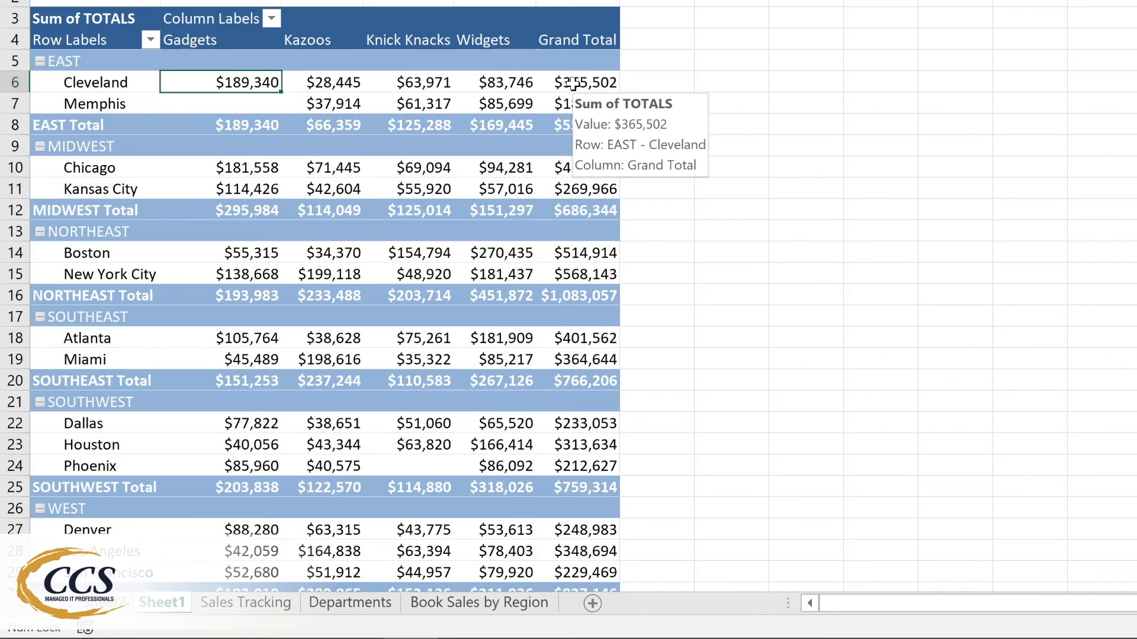
pyautogui.rightClick(572, 84)
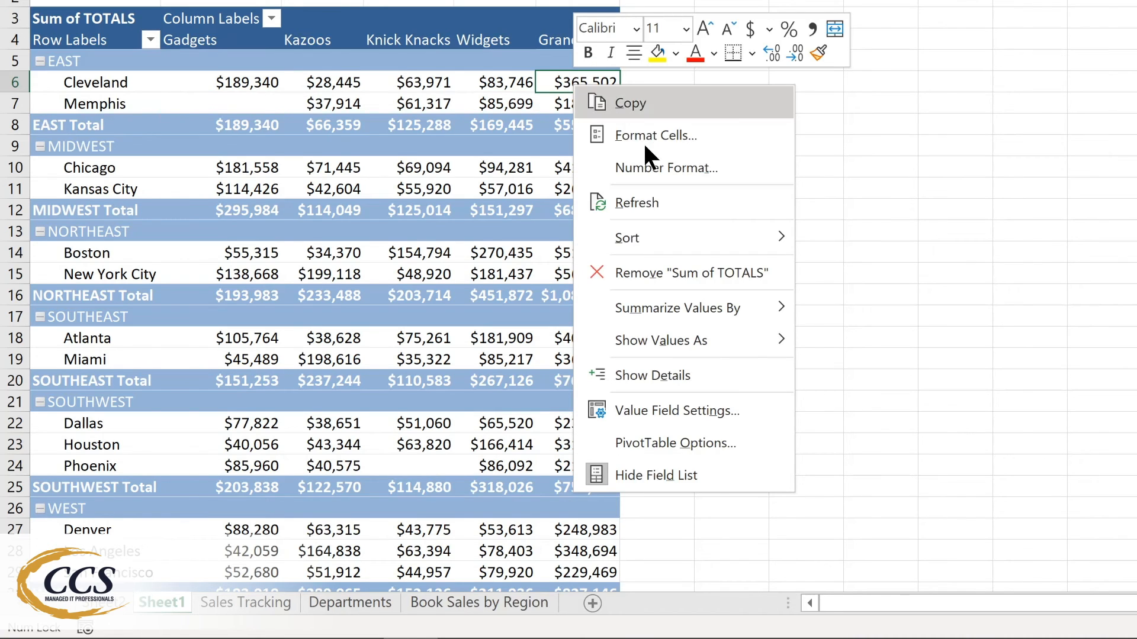
pyautogui.moveTo(638, 236)
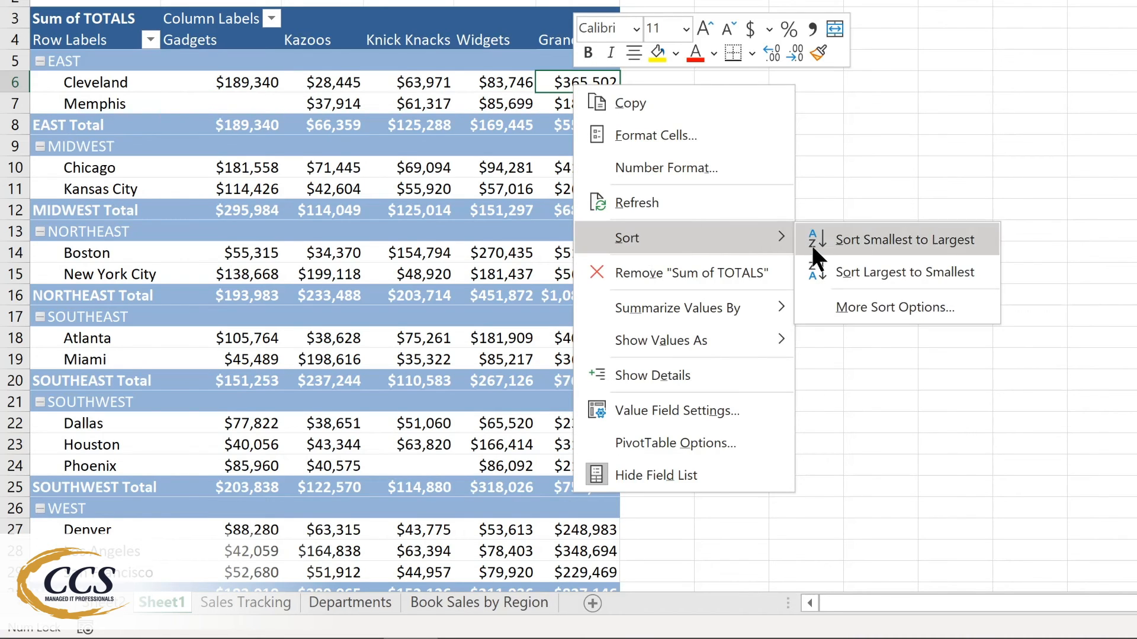
pyautogui.click(861, 237)
pyautogui.moveTo(454, 184)
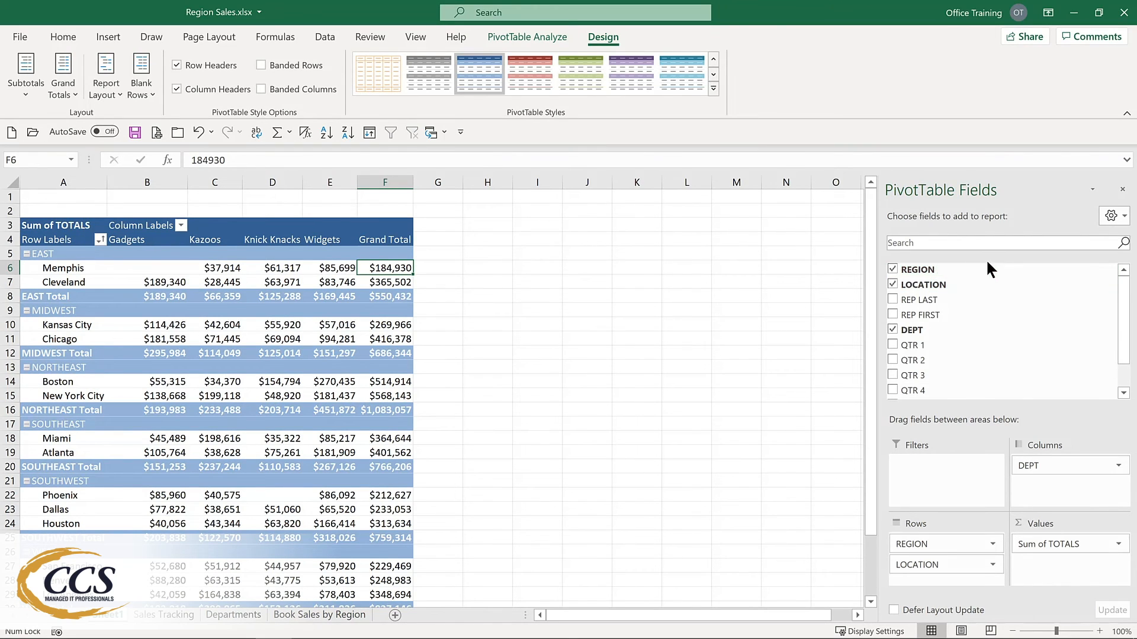
# Take the REGION field out of the pivot table's rows and use it as a report filter instead.
pyautogui.click(892, 269)
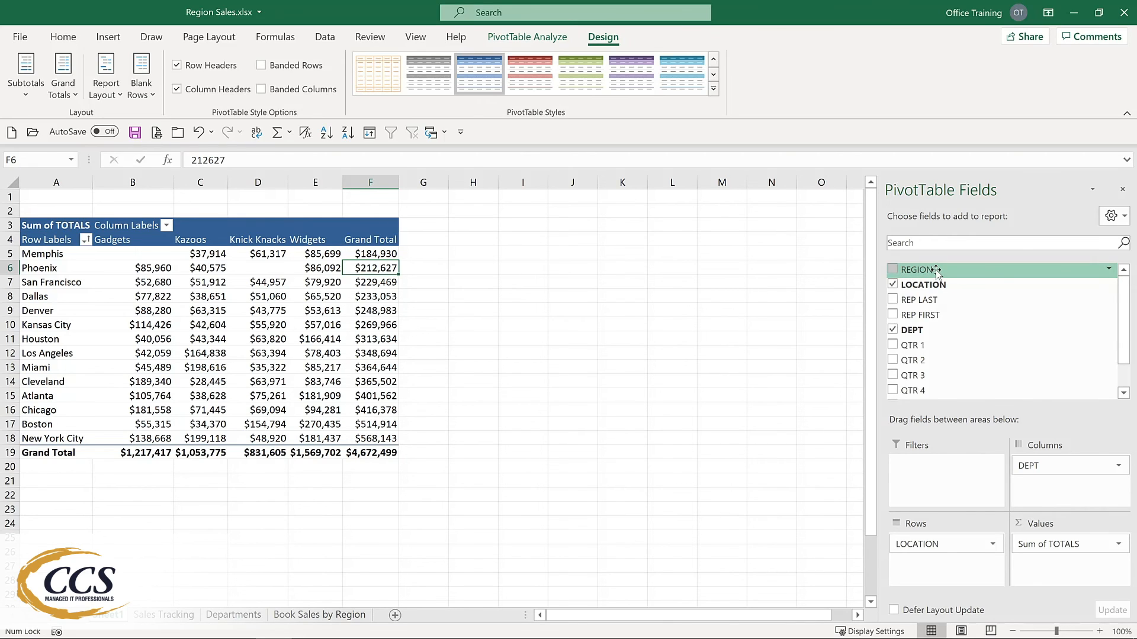
pyautogui.moveTo(936, 270); pyautogui.dragTo(923, 479)
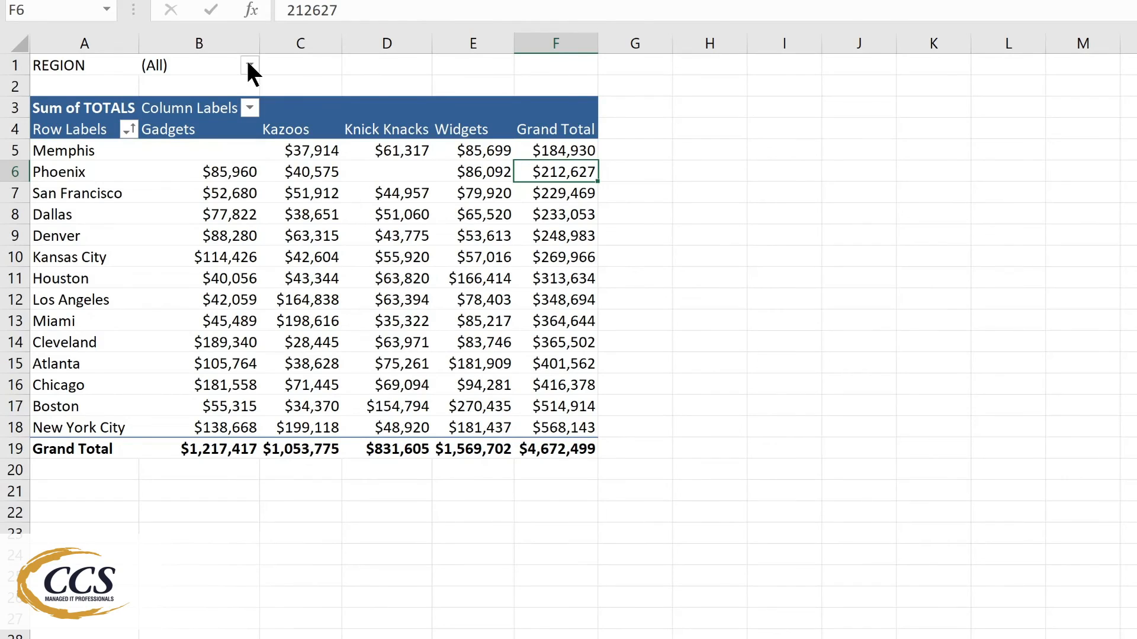
# Set the REGION report filter to MIDWEST.
pyautogui.click(249, 66)
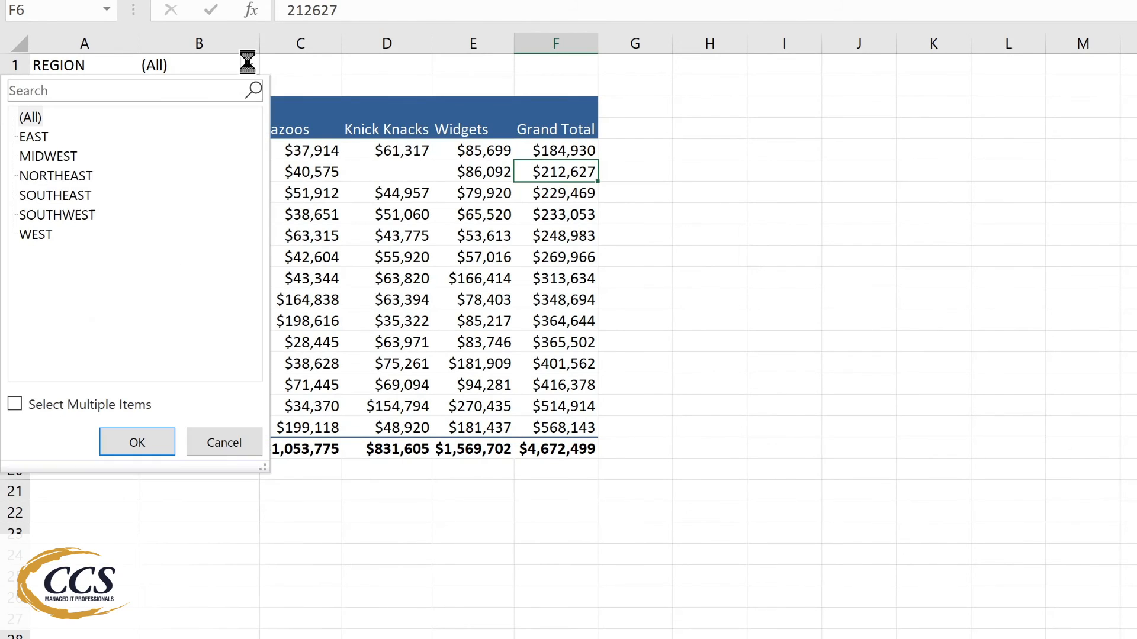
pyautogui.click(65, 156)
pyautogui.click(137, 443)
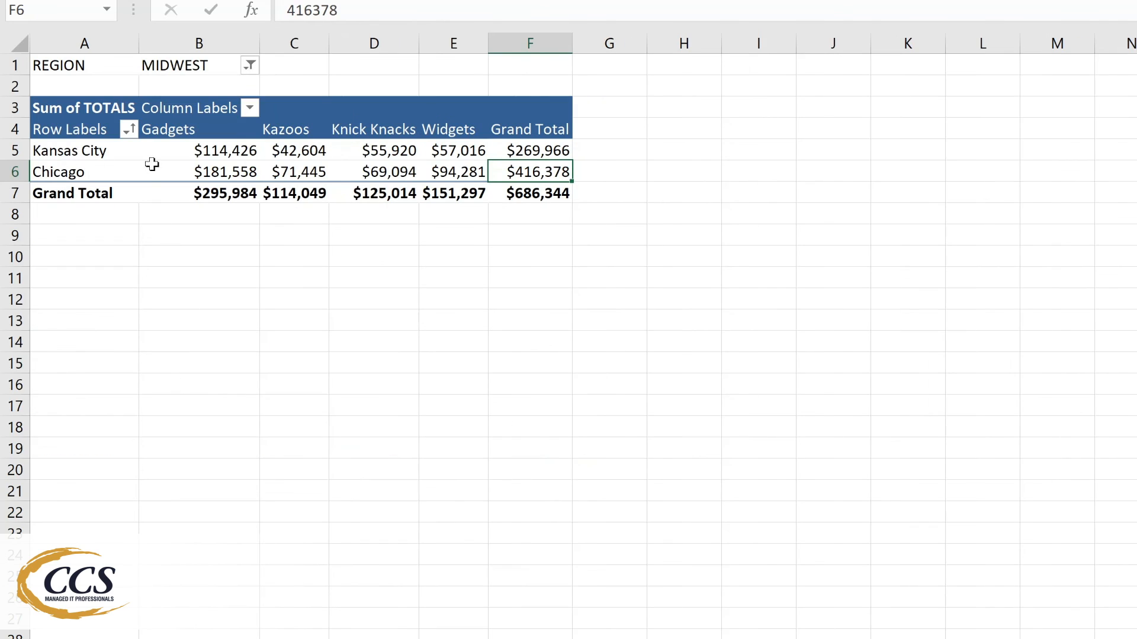
# Reset the REGION report filter to (All) so that every region is included.
pyautogui.click(249, 67)
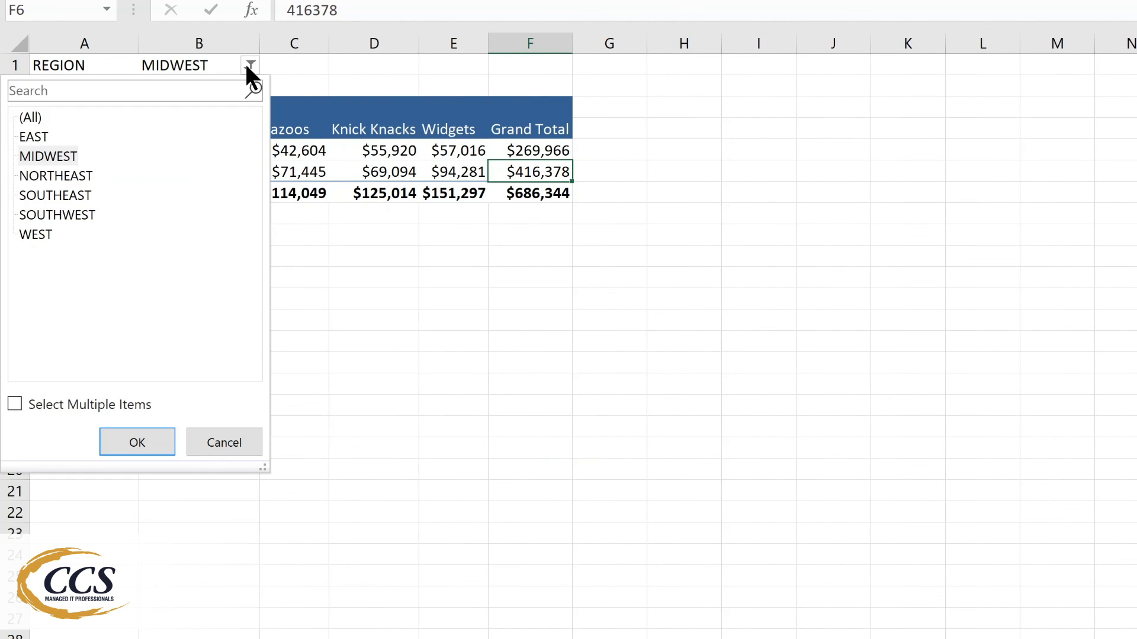
pyautogui.click(41, 117)
pyautogui.click(124, 446)
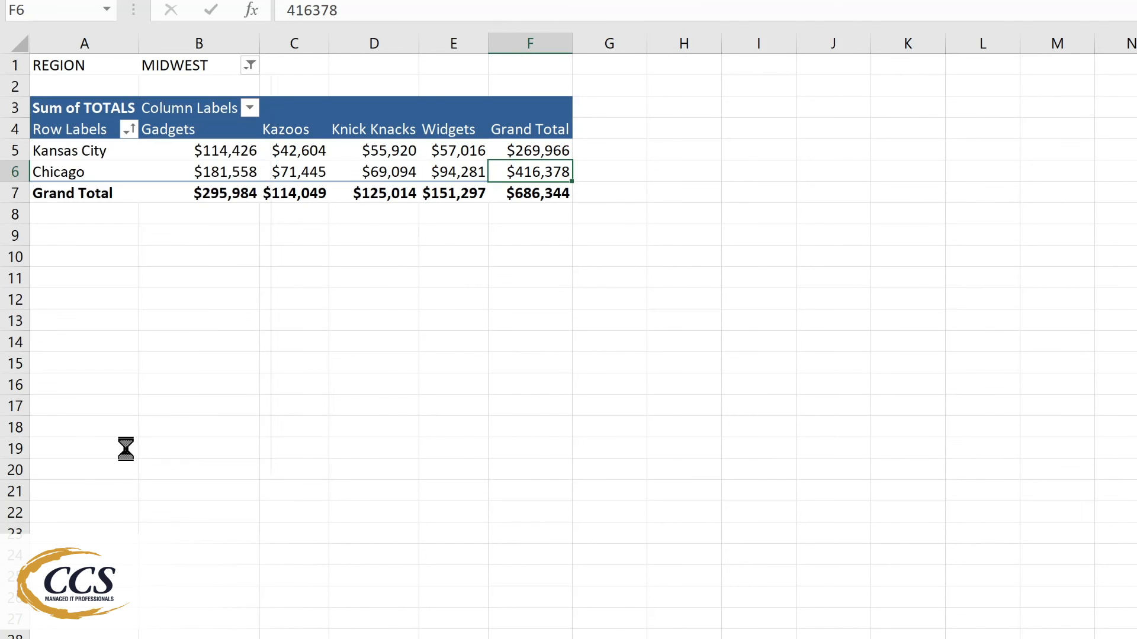